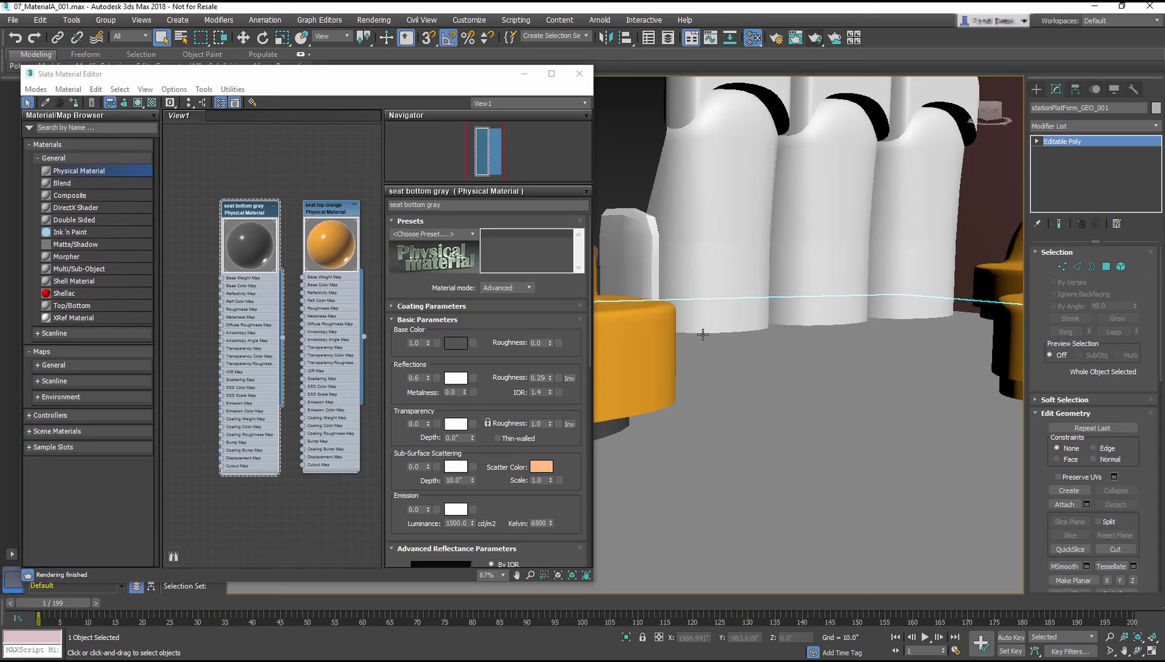
# Add a new Physical Material to the node view and name it "station platform tile"
pyautogui.moveTo(212, 248); pyautogui.dragTo(316, 245, button='middle')
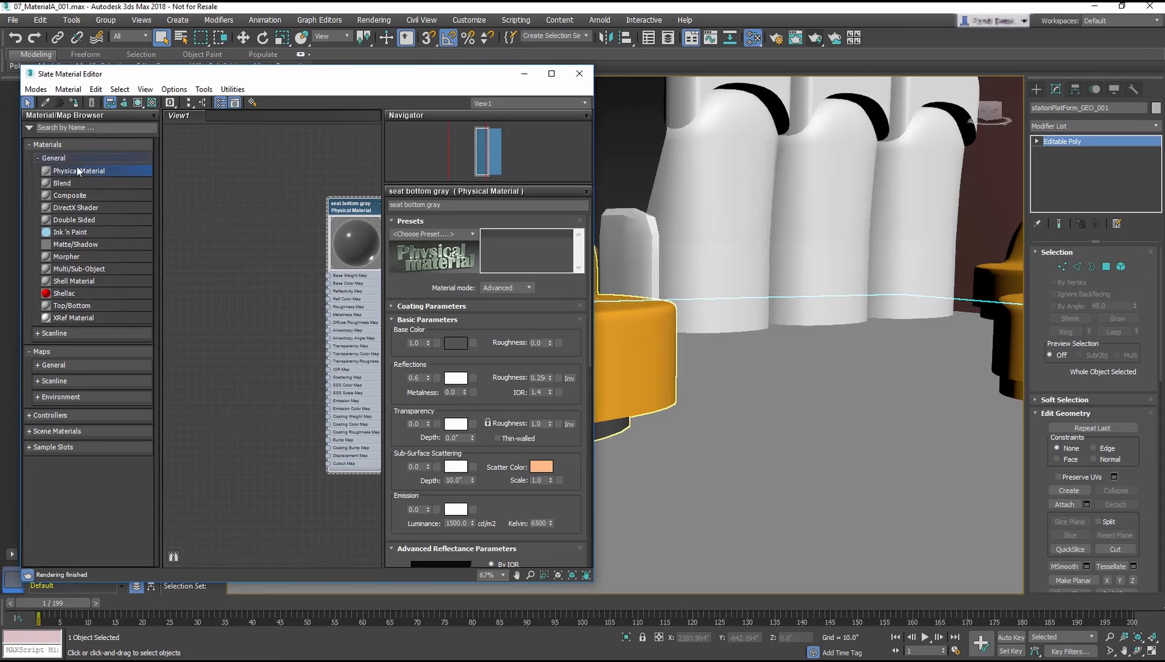
pyautogui.moveTo(78, 172); pyautogui.dragTo(262, 209)
pyautogui.doubleClick(262, 208)
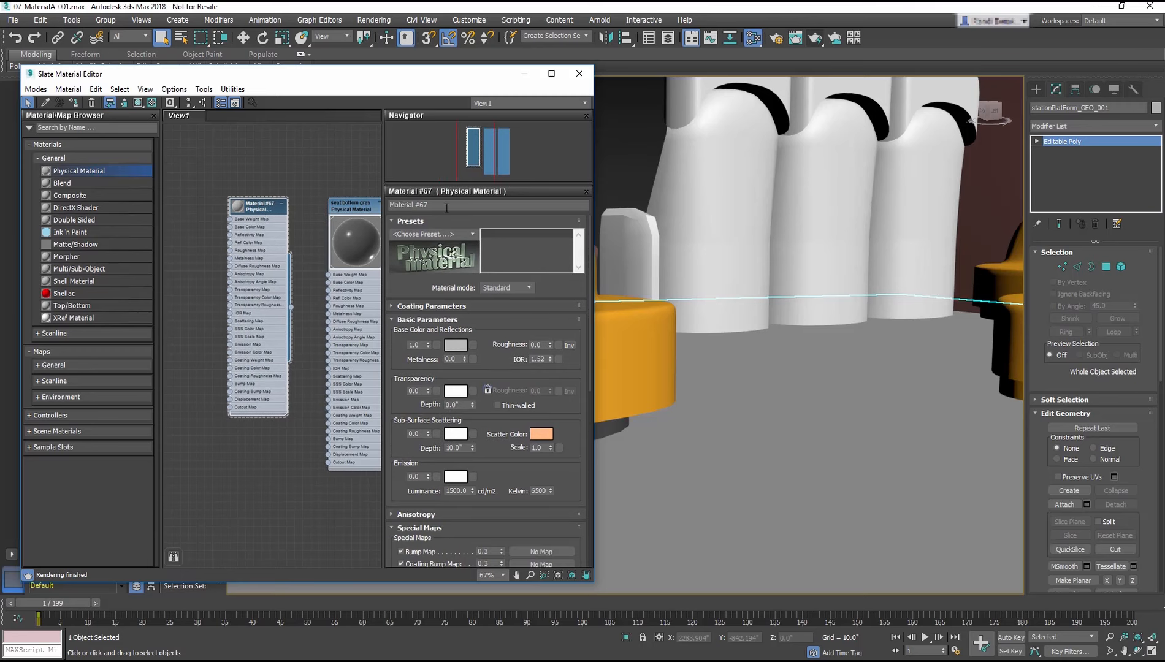
pyautogui.click(446, 206)
pyautogui.write('stati')
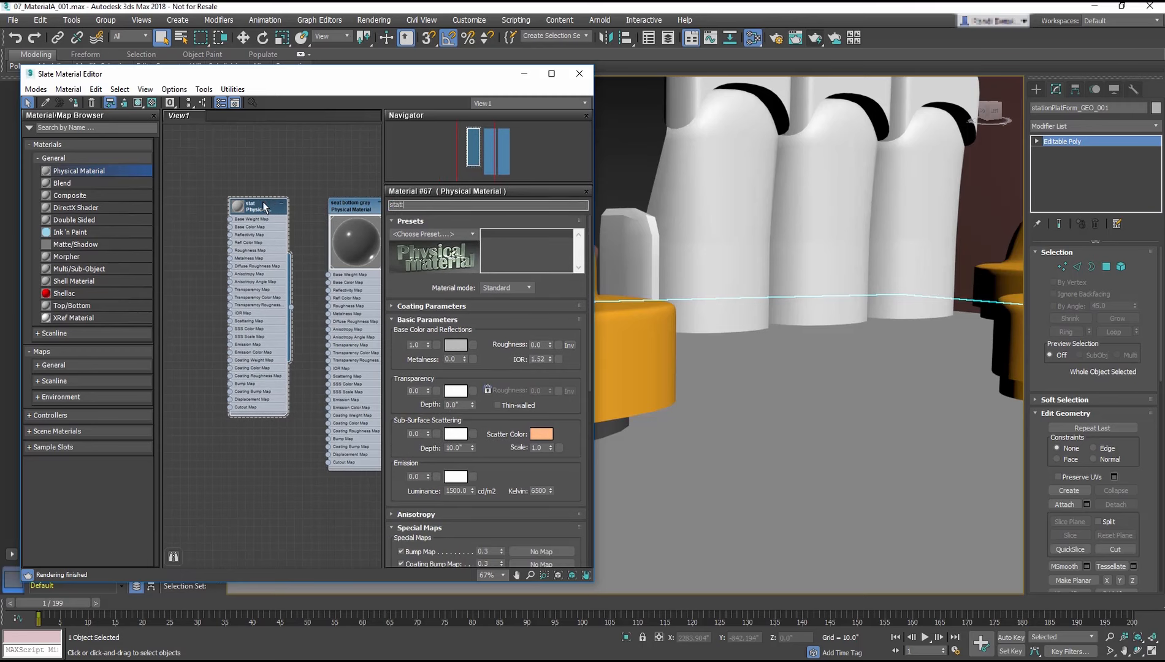
pyautogui.write('on platform tile')
pyautogui.press('Return')
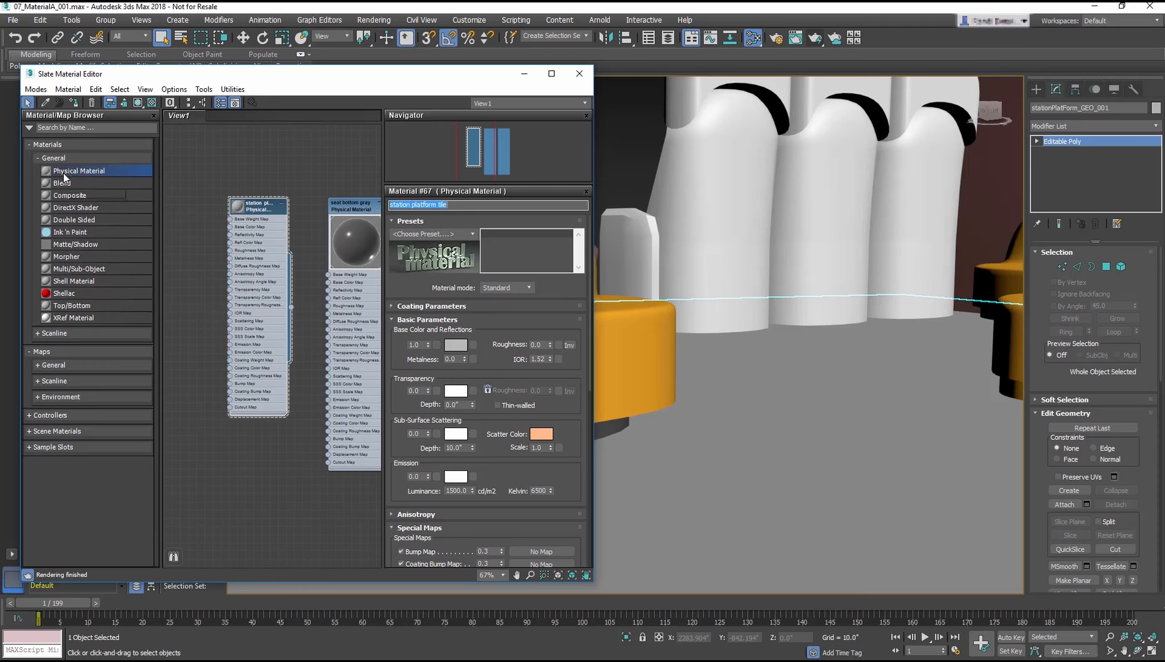
# Add a Bitmap map to the node view using the image GroundTile_COLOR.jpg
pyautogui.click(49, 365)
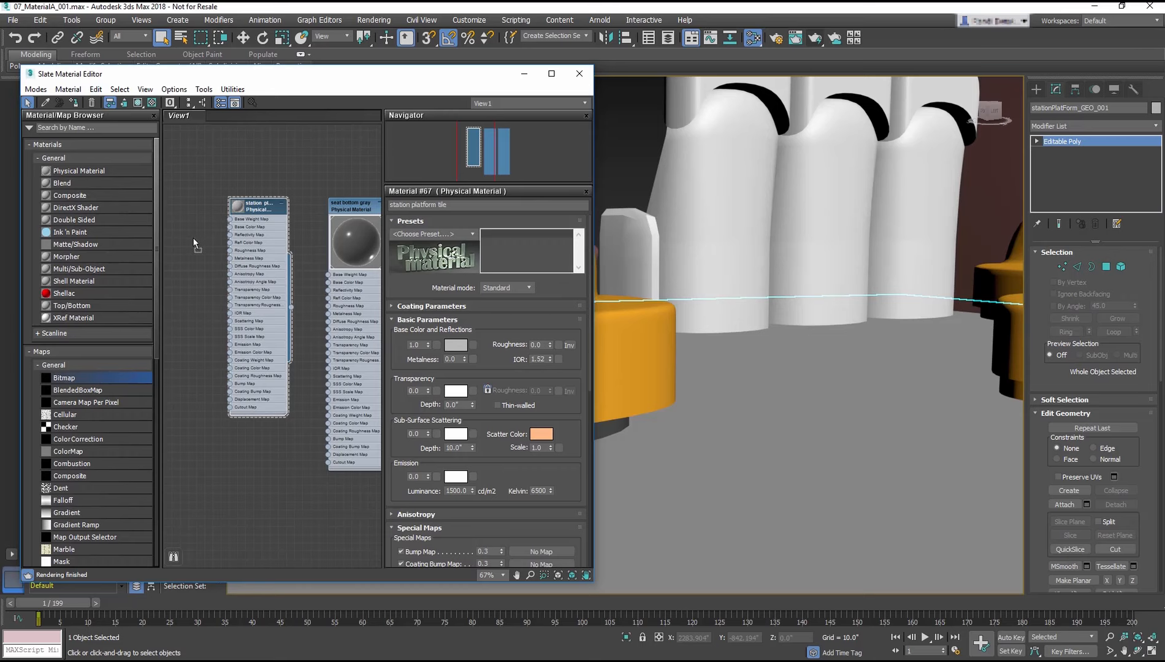
pyautogui.moveTo(194, 244); pyautogui.dragTo(194, 245)
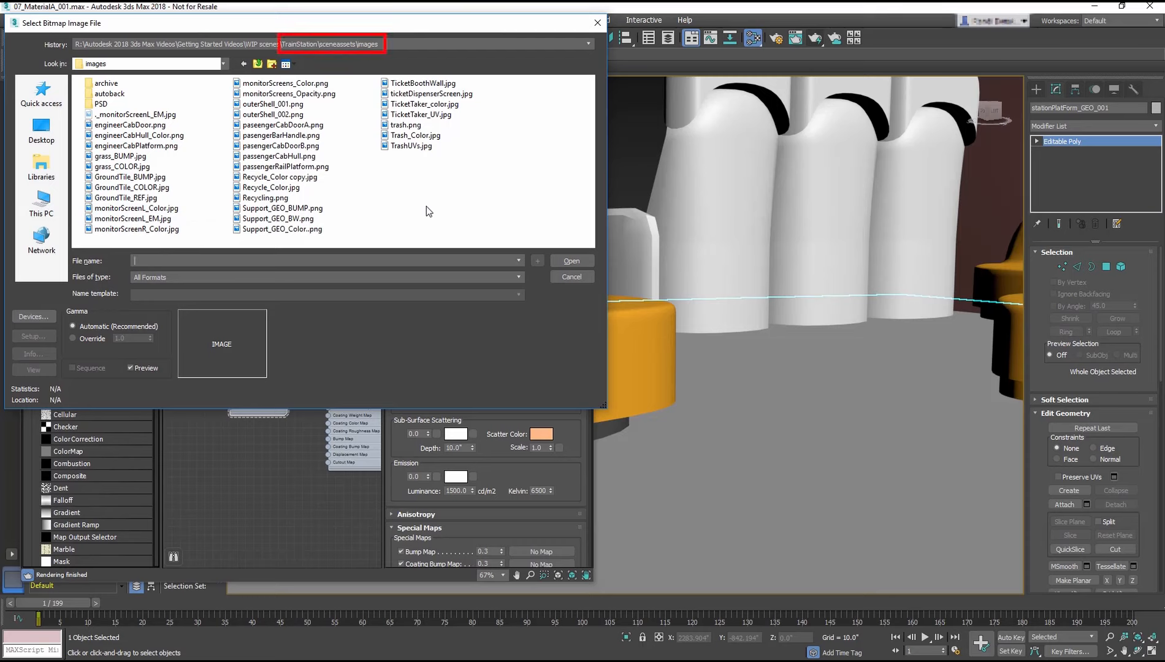
pyautogui.click(155, 187)
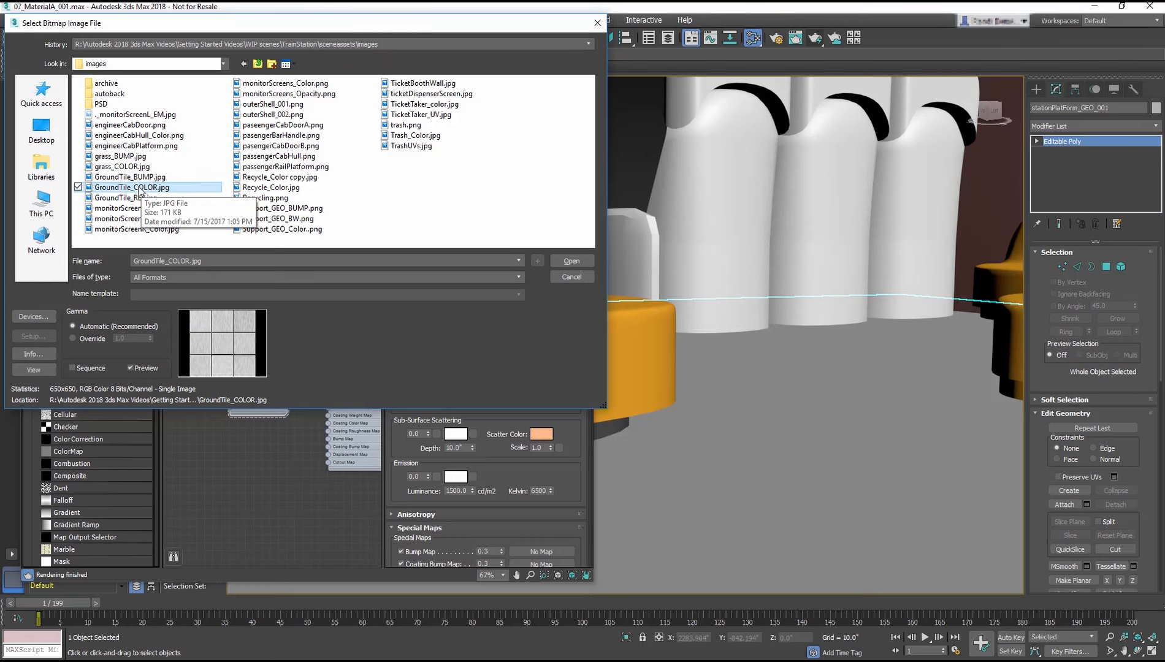
pyautogui.doubleClick(181, 186)
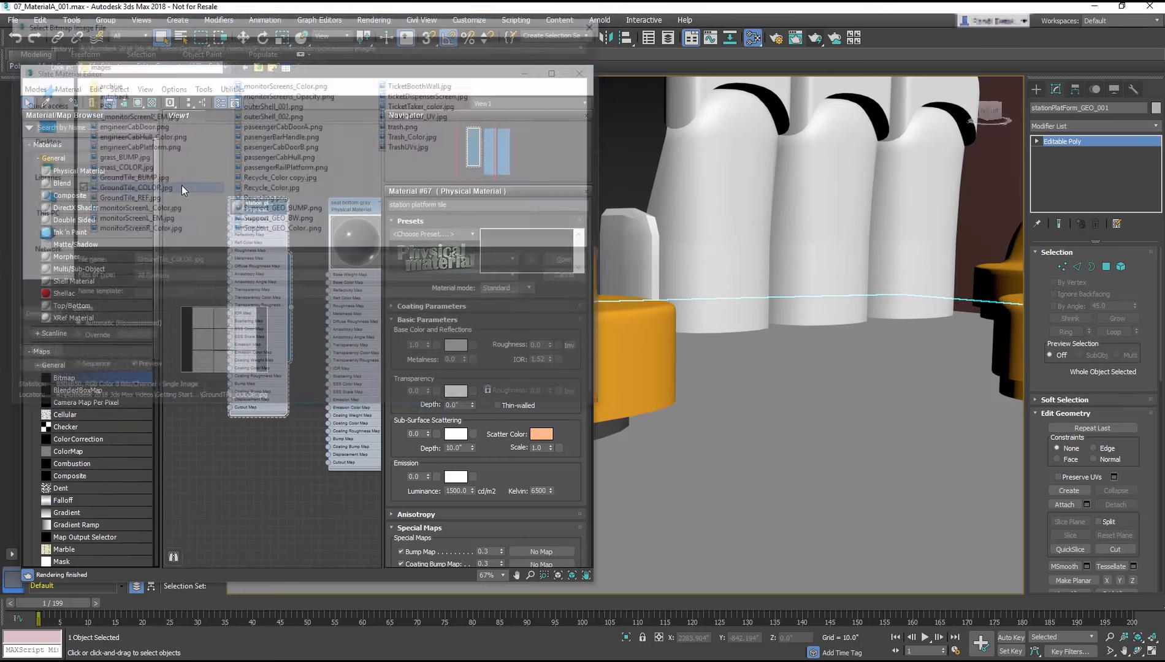
pyautogui.moveTo(192, 241); pyautogui.dragTo(186, 239)
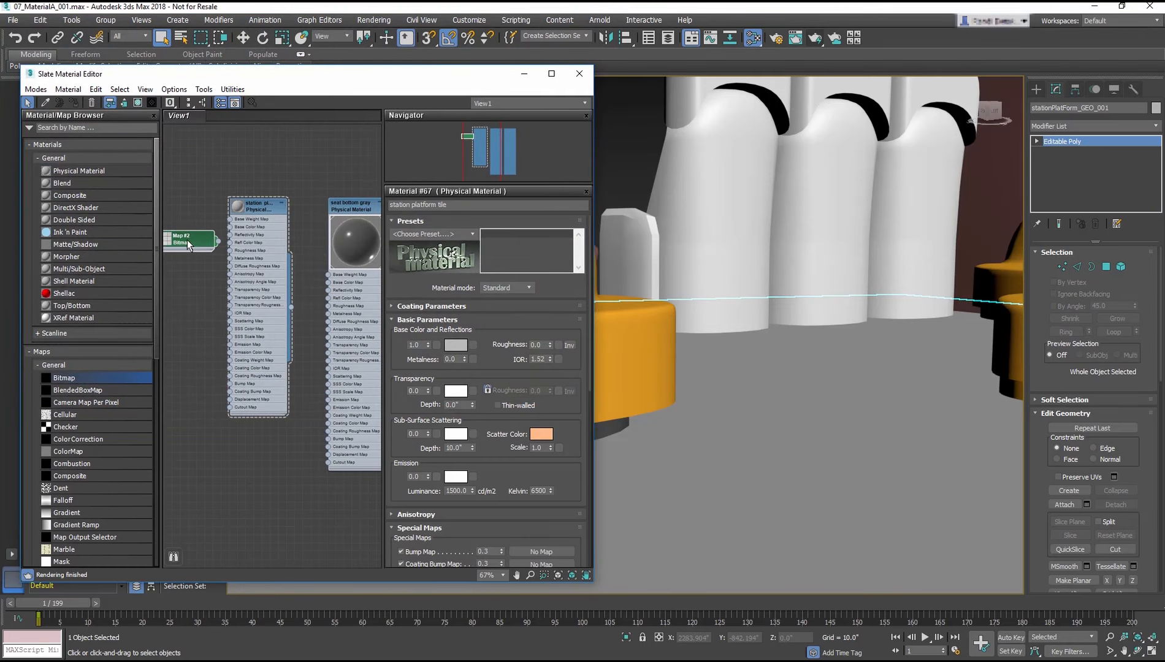
# Place the bitmap node beside the station platform tile material and connect it to the Base Color Map input
pyautogui.moveTo(275, 274); pyautogui.dragTo(349, 296, button='middle')
pyautogui.scroll(5, 293, 279)
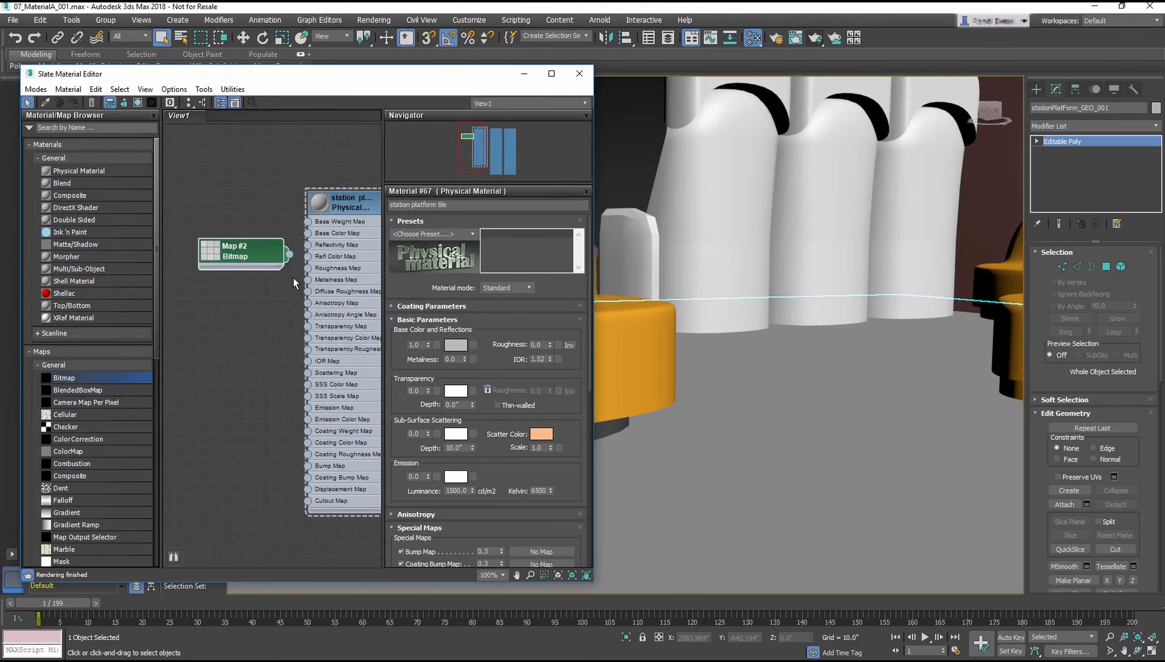
pyautogui.moveTo(249, 248)
pyautogui.mouseDown()
pyautogui.moveTo(232, 228)
pyautogui.moveTo(228, 240)
pyautogui.mouseUp()
pyautogui.scroll(-1, 268, 239)
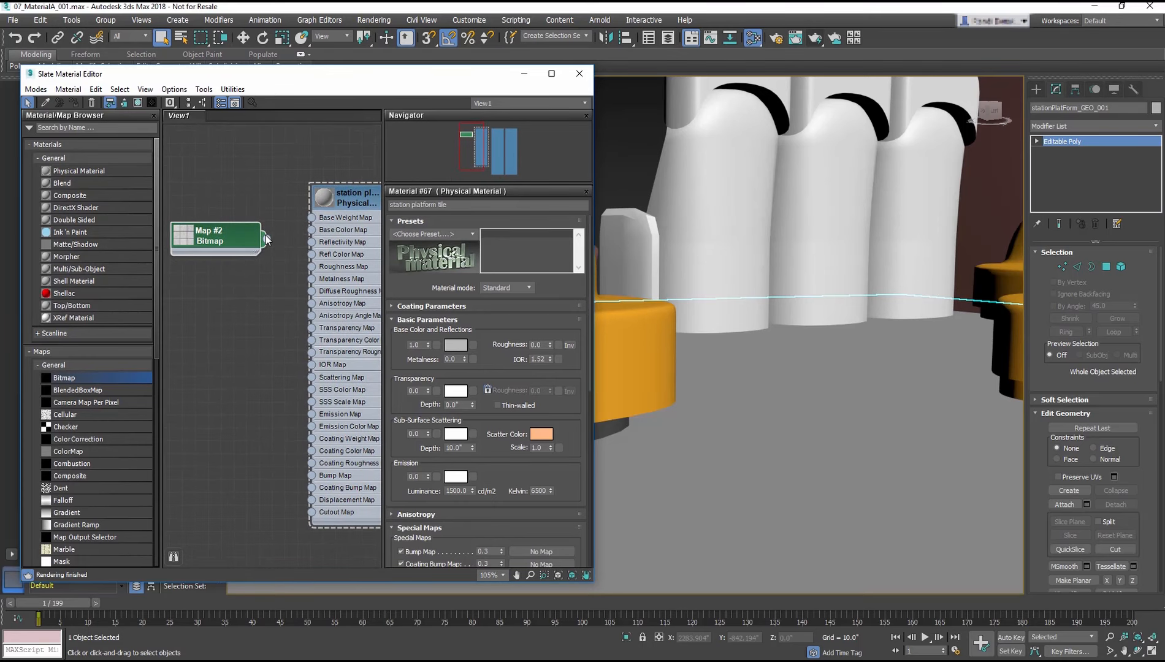
pyautogui.moveTo(310, 233); pyautogui.dragTo(310, 231)
# Assign the station platform tile material to the stationPlatForm_GEO_001 floor object in the viewport
pyautogui.moveTo(383, 350); pyautogui.dragTo(294, 355, button='middle')
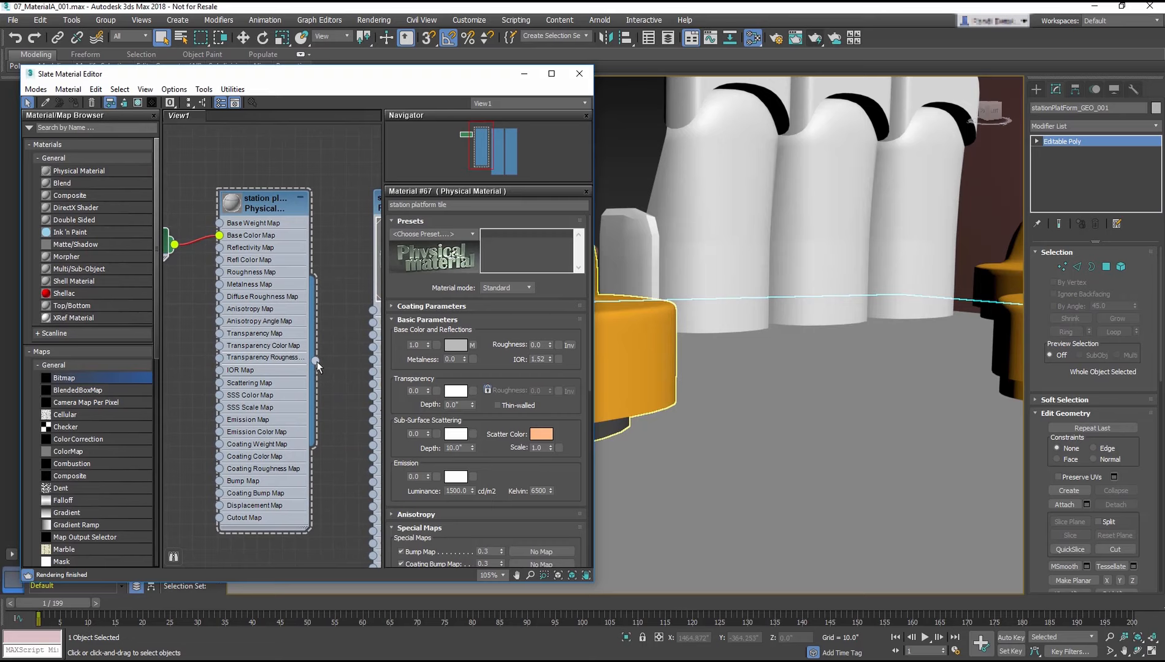
pyautogui.moveTo(316, 363); pyautogui.dragTo(839, 432)
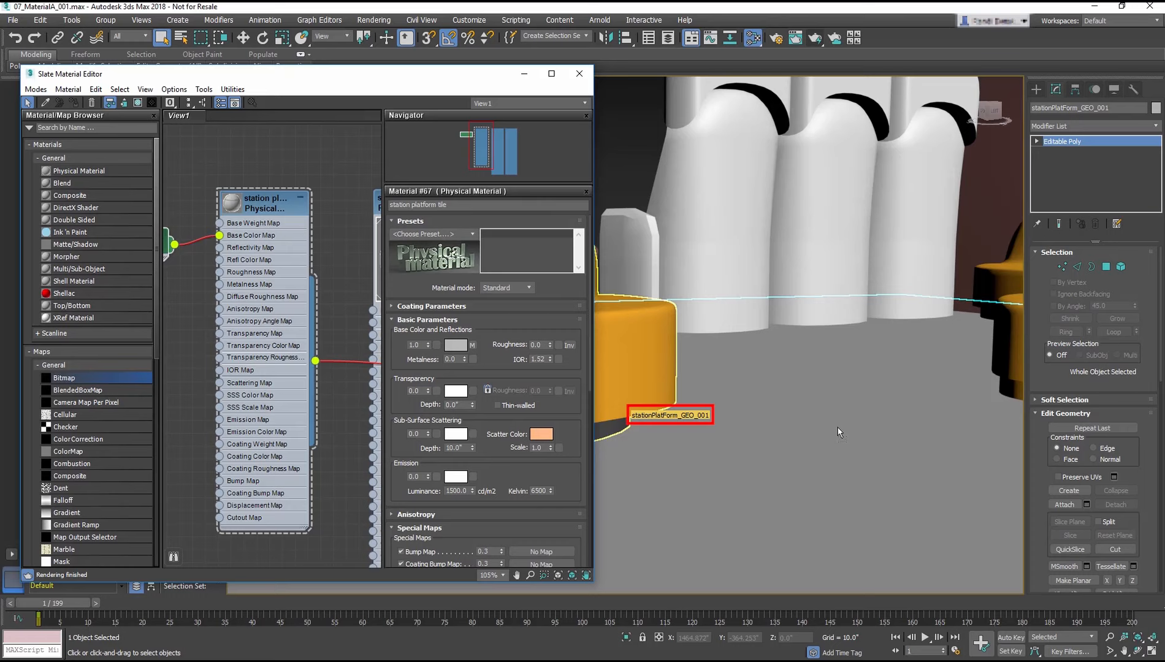
pyautogui.moveTo(839, 432); pyautogui.dragTo(839, 432)
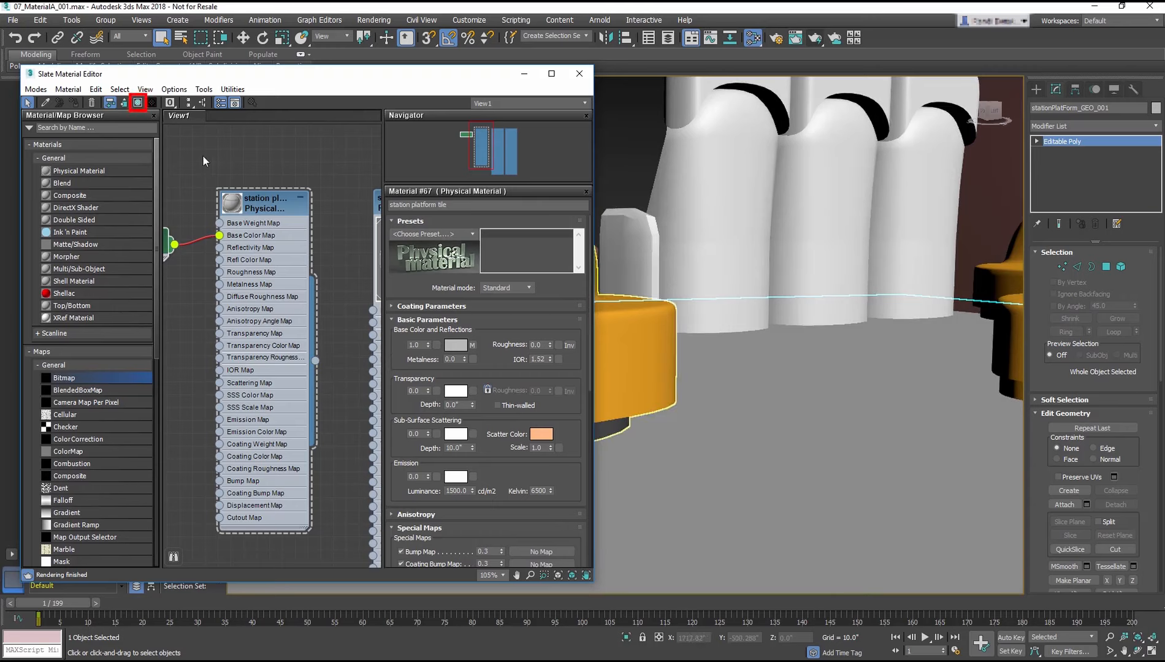
# Turn on the shaded material display in the viewport for the tile material, then close the Slate Material Editor
pyautogui.click(137, 103)
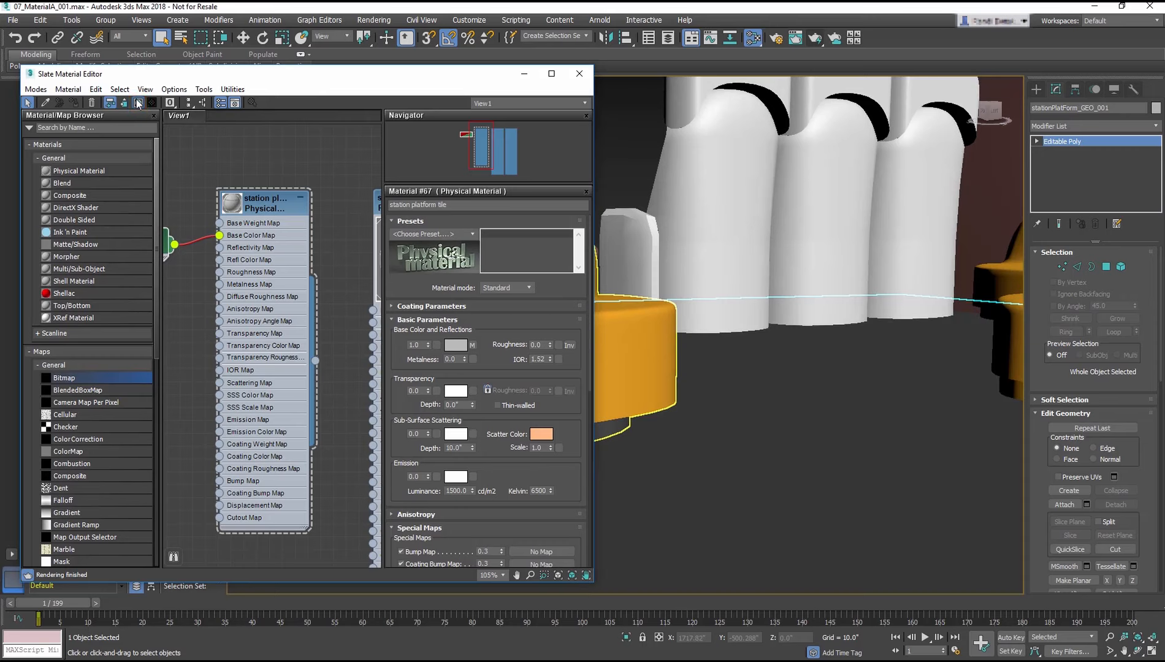
pyautogui.click(136, 104)
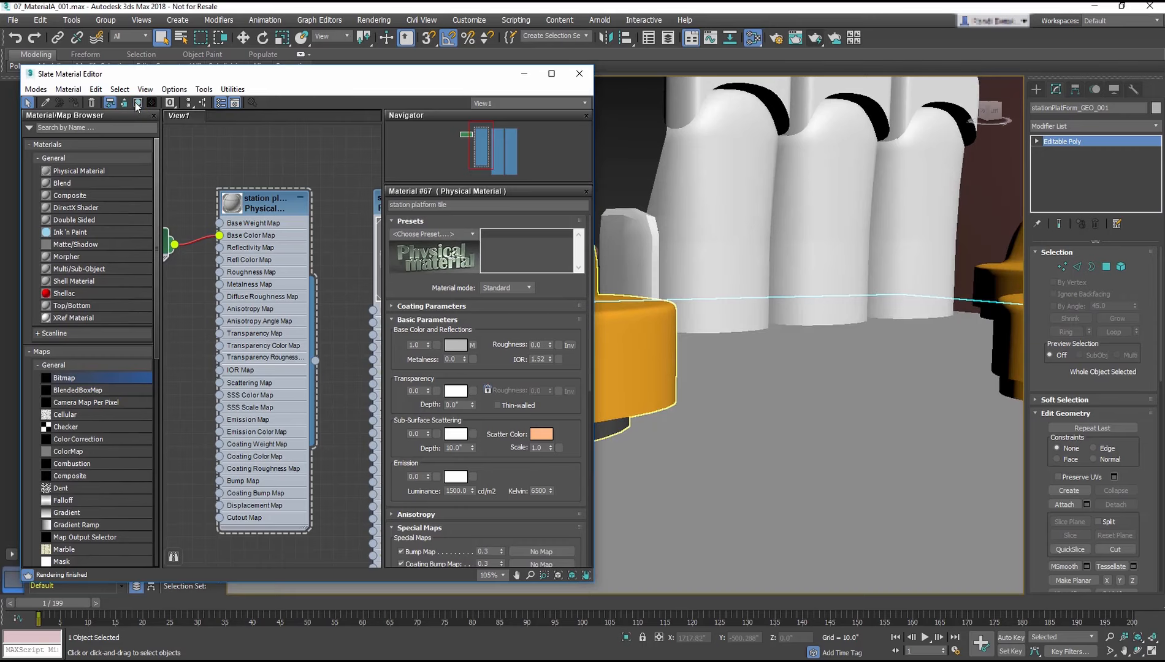
pyautogui.click(135, 104)
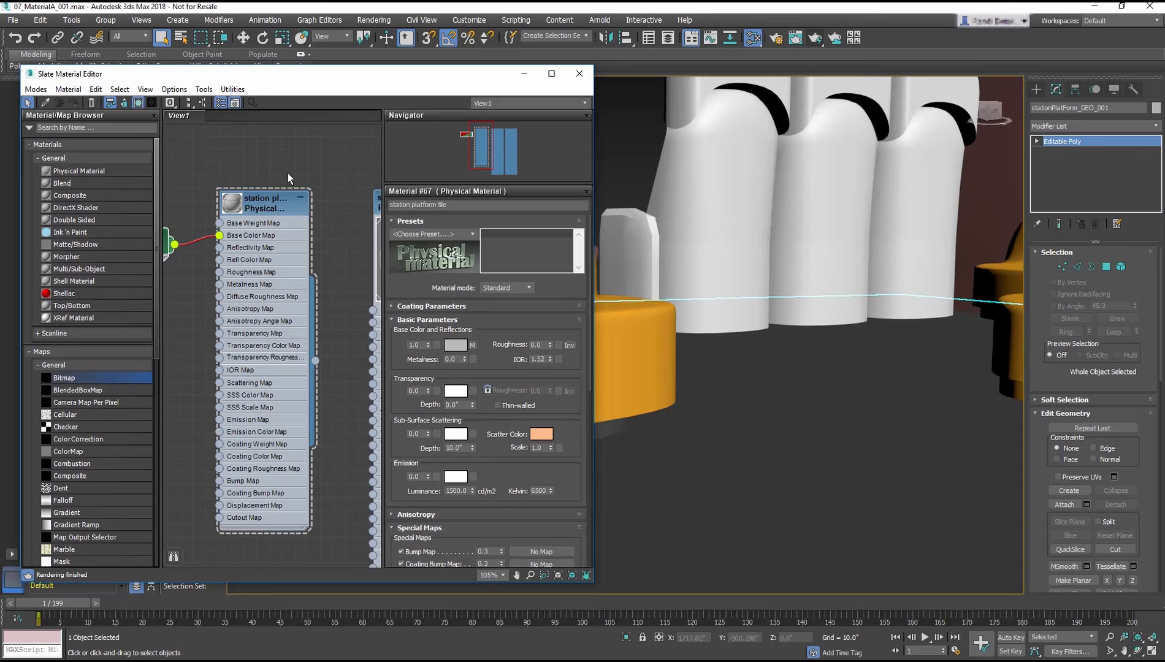
pyautogui.moveTo(292, 175); pyautogui.dragTo(320, 163, button='middle')
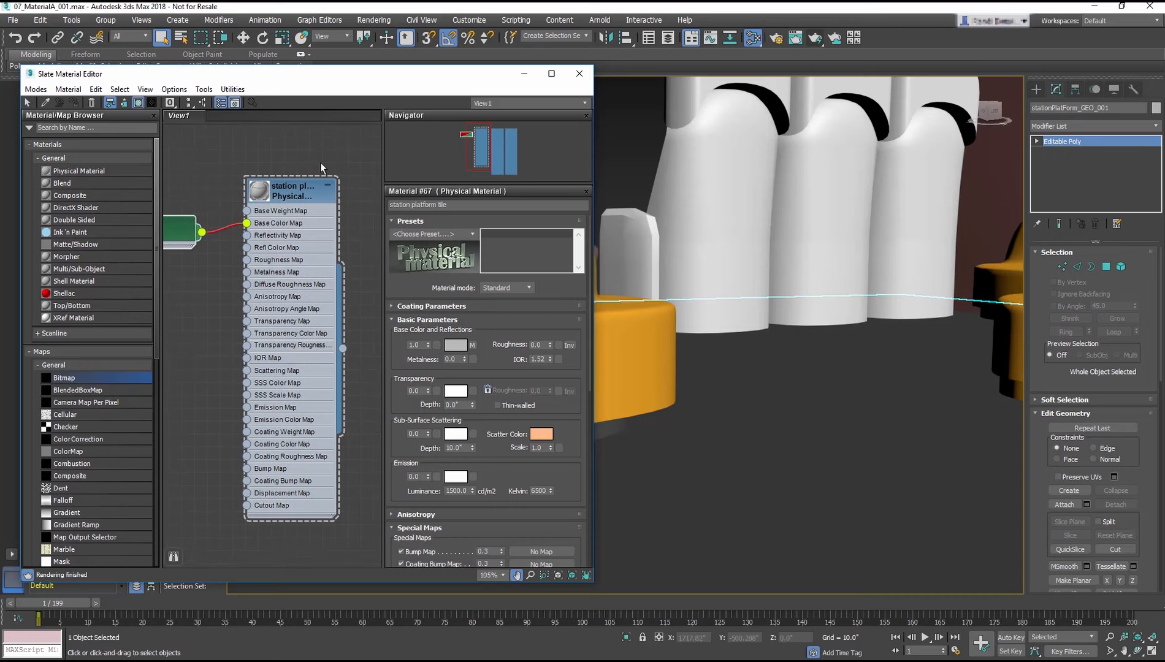
pyautogui.click(579, 73)
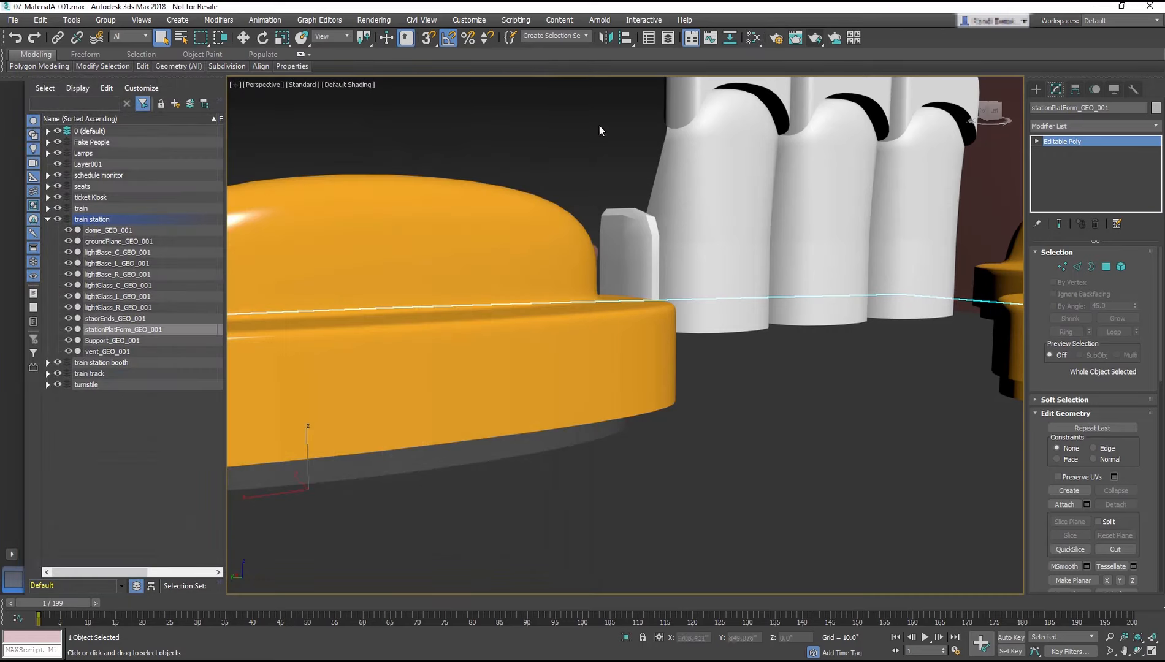
# Add a UVW Map modifier to the stationPlatForm_GEO_001 object
pyautogui.moveTo(710, 310); pyautogui.dragTo(630, 336, button='middle')
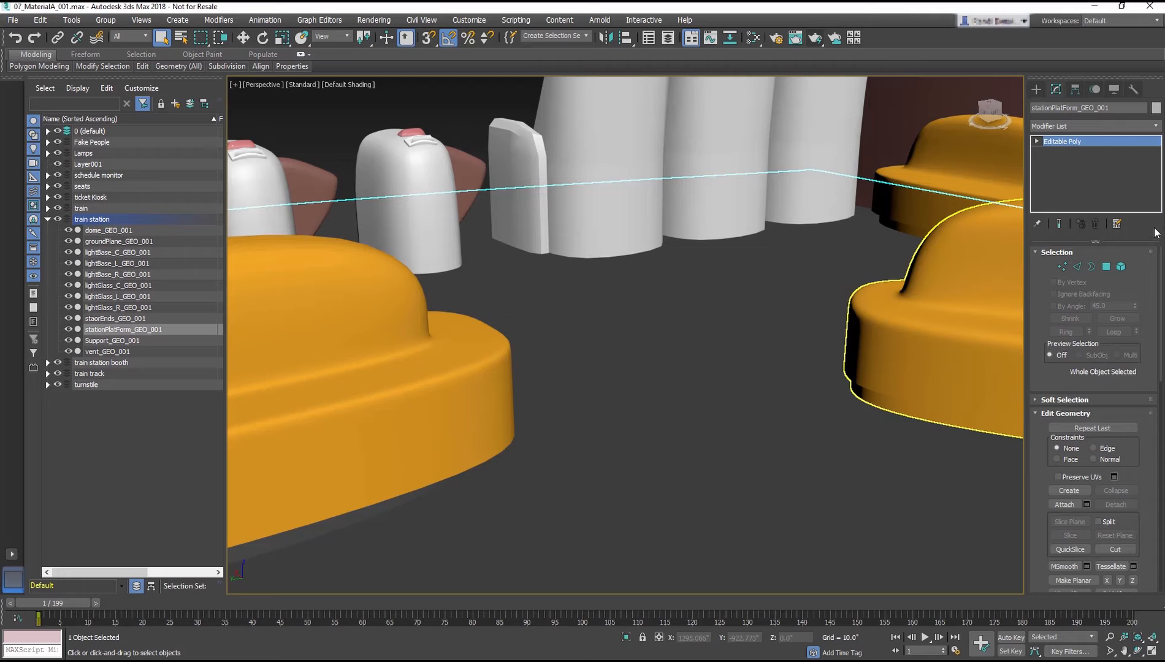
pyautogui.click(1156, 126)
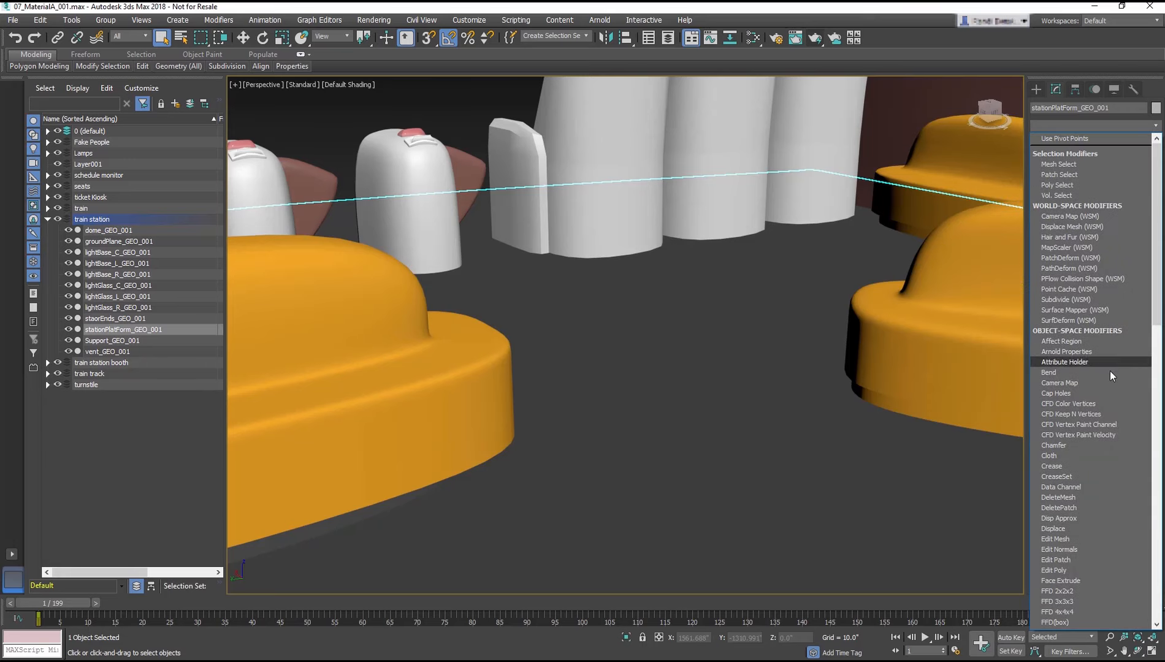
pyautogui.scroll(-1, 1110, 377)
pyautogui.scroll(-20, 1111, 408)
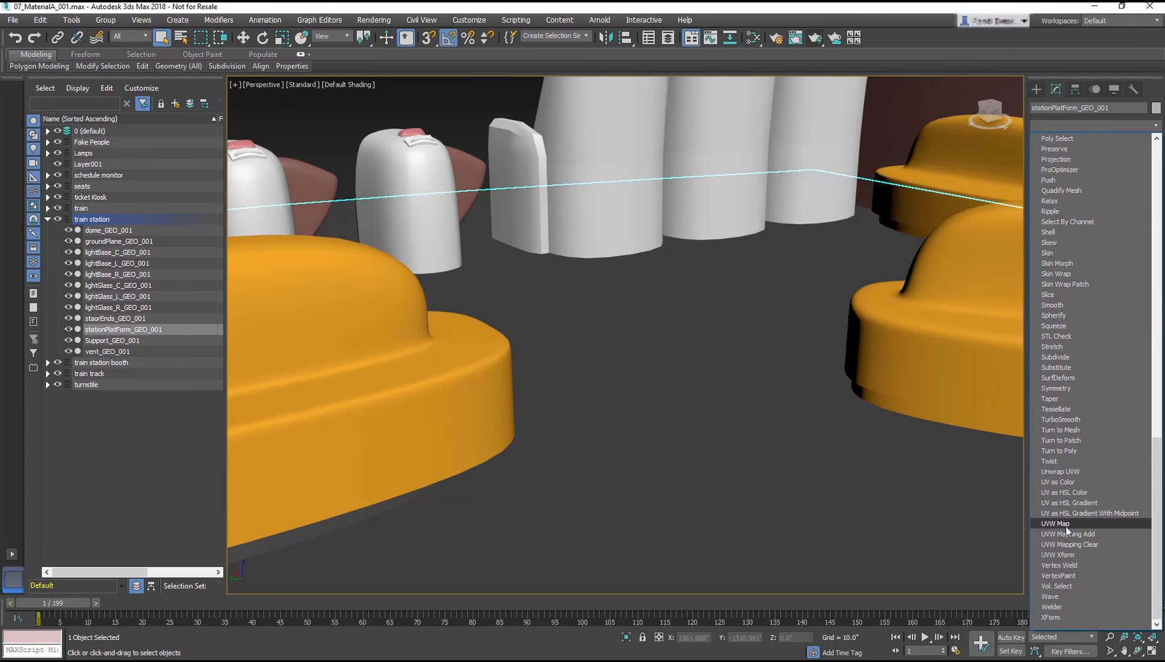
pyautogui.click(1065, 524)
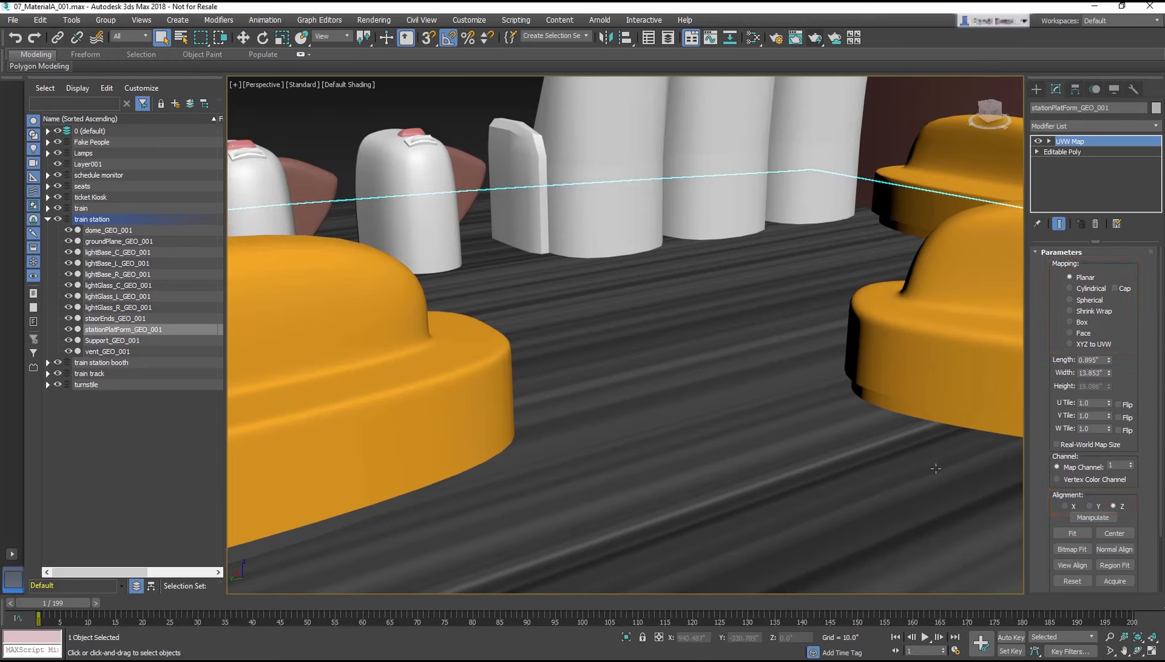
# Set the UVW mapping type to Box and use Bitmap Fit with GroundTile_COLOR.jpg to match the image proportions
pyautogui.click(1070, 322)
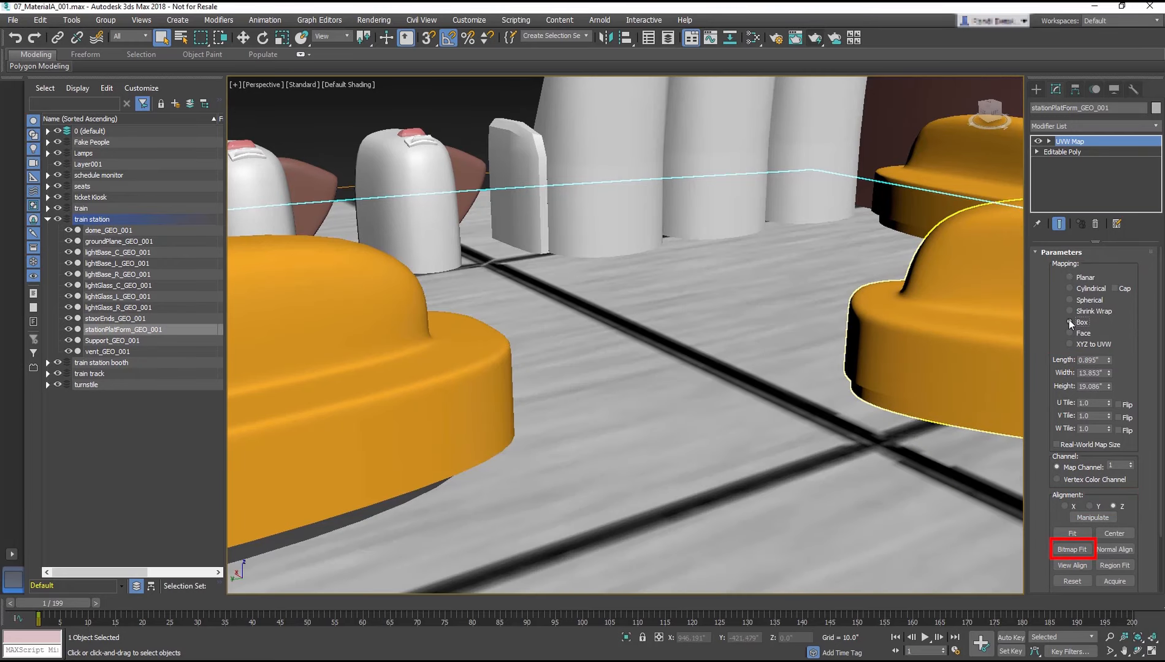
pyautogui.click(1070, 549)
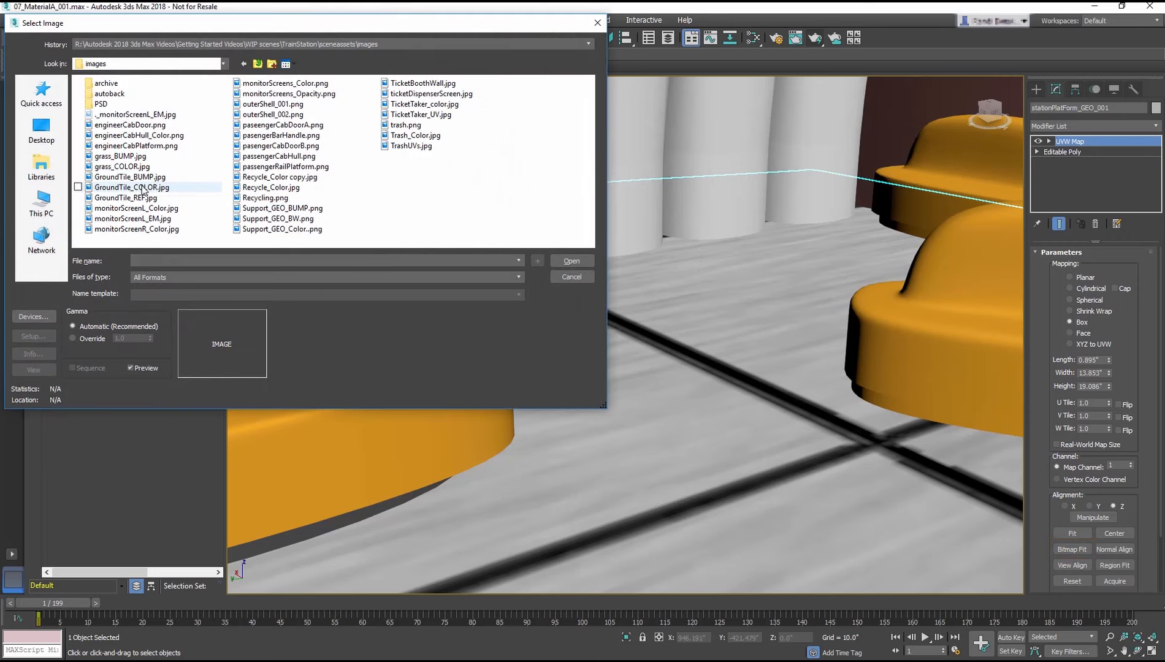
pyautogui.click(183, 187)
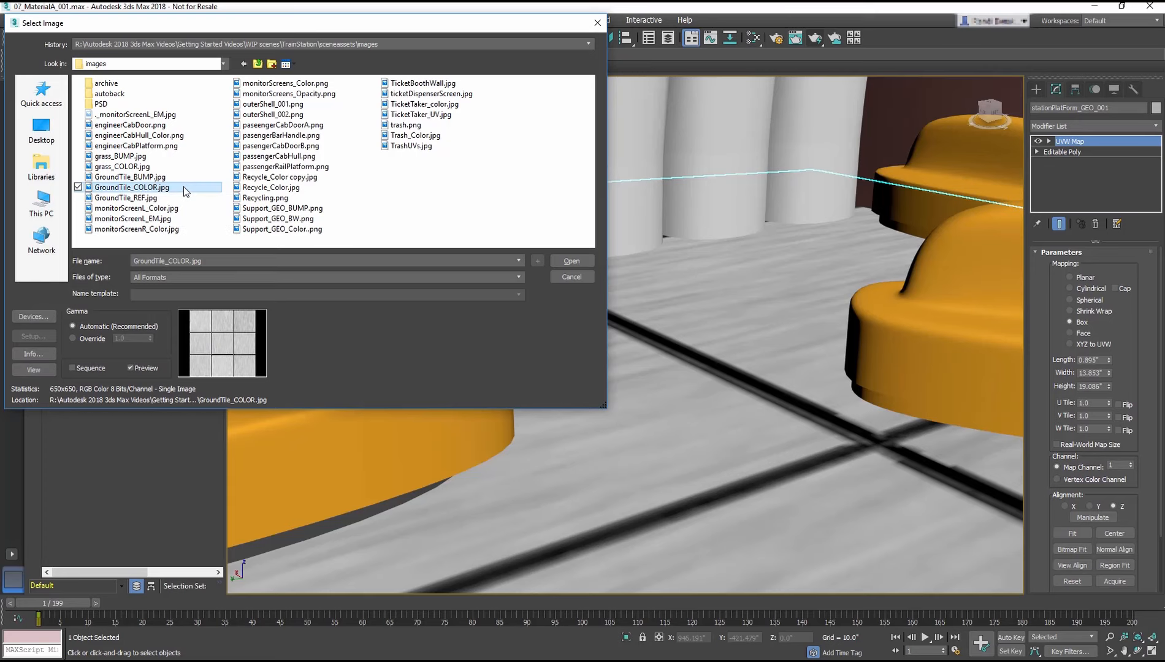
pyautogui.doubleClick(183, 187)
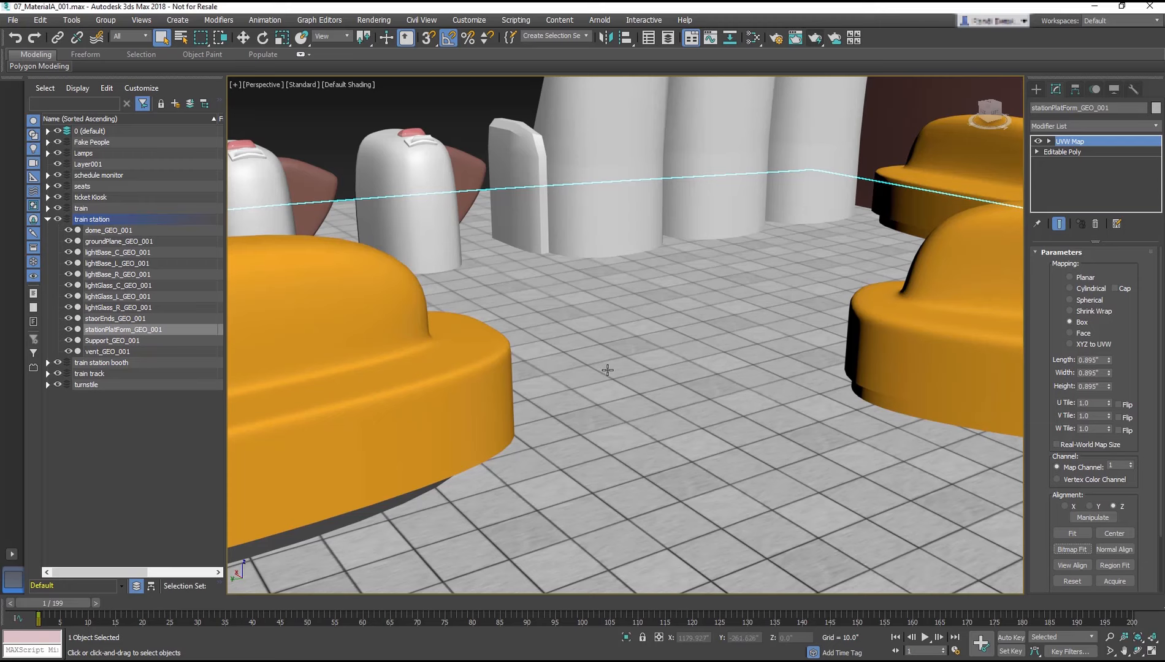
# Scale the UVW Map gizmo uniformly to adjust the floor tile size, then exit the gizmo sub-object level
pyautogui.click(1049, 141)
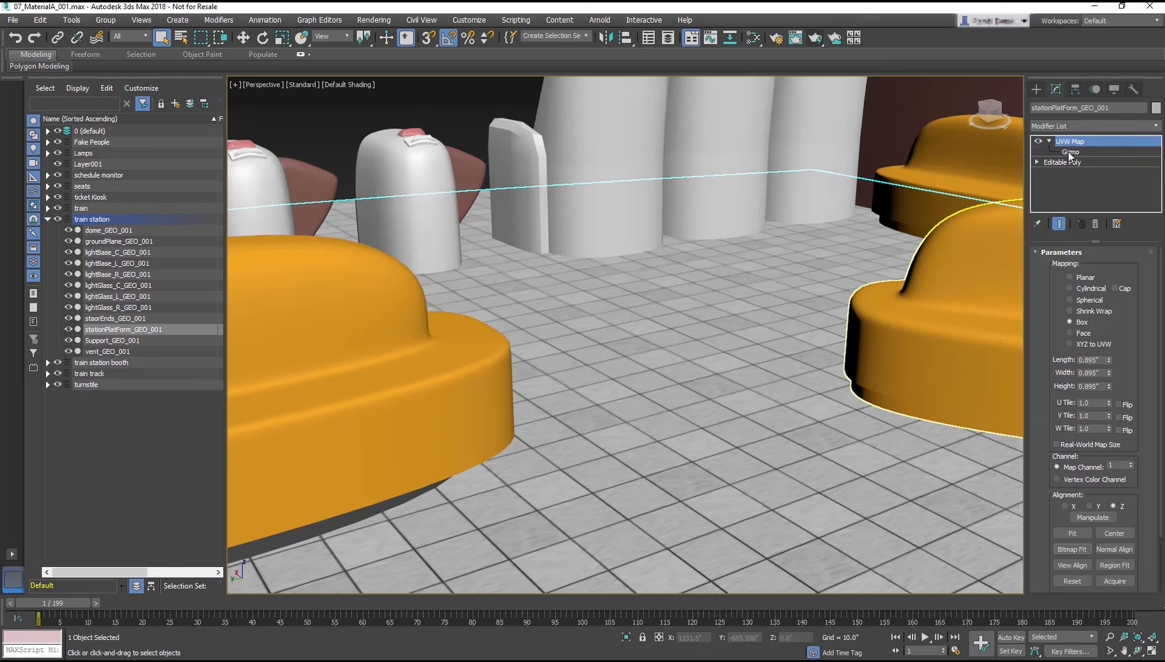
pyautogui.click(1092, 153)
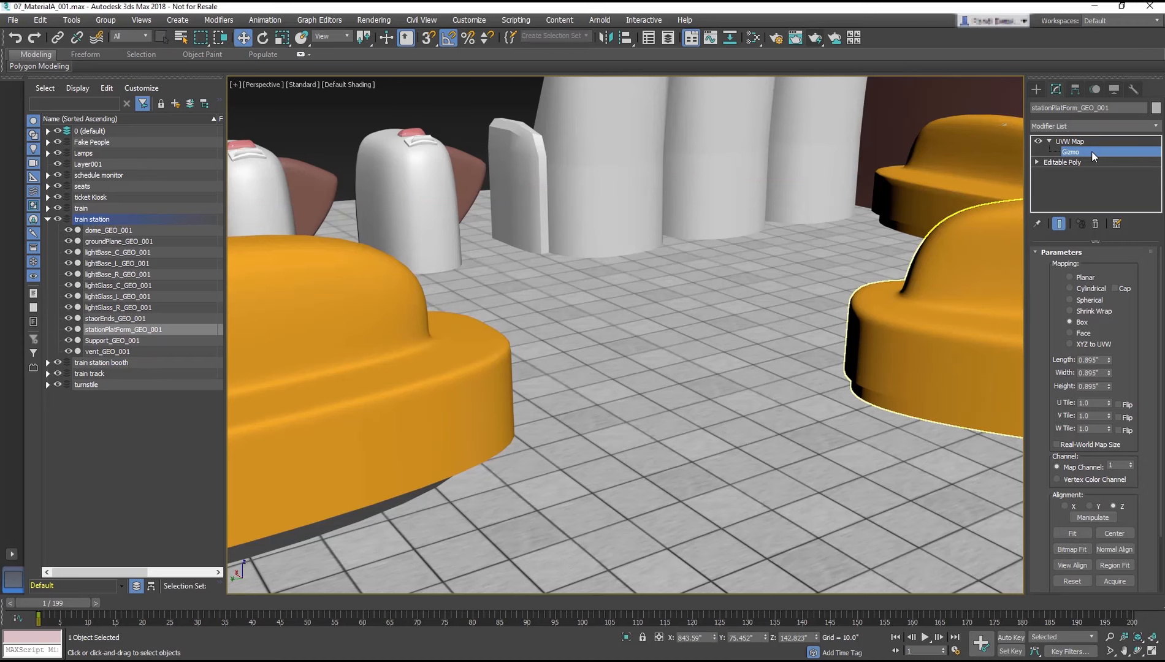
pyautogui.press('r')
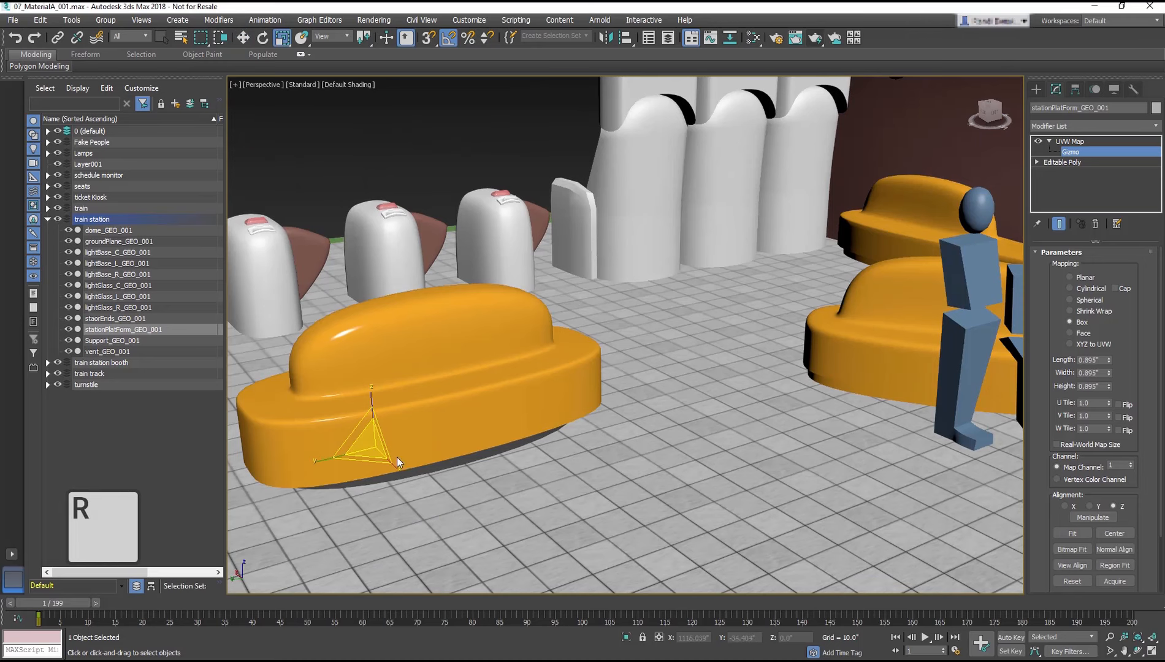
pyautogui.moveTo(368, 452); pyautogui.dragTo(149, 459)
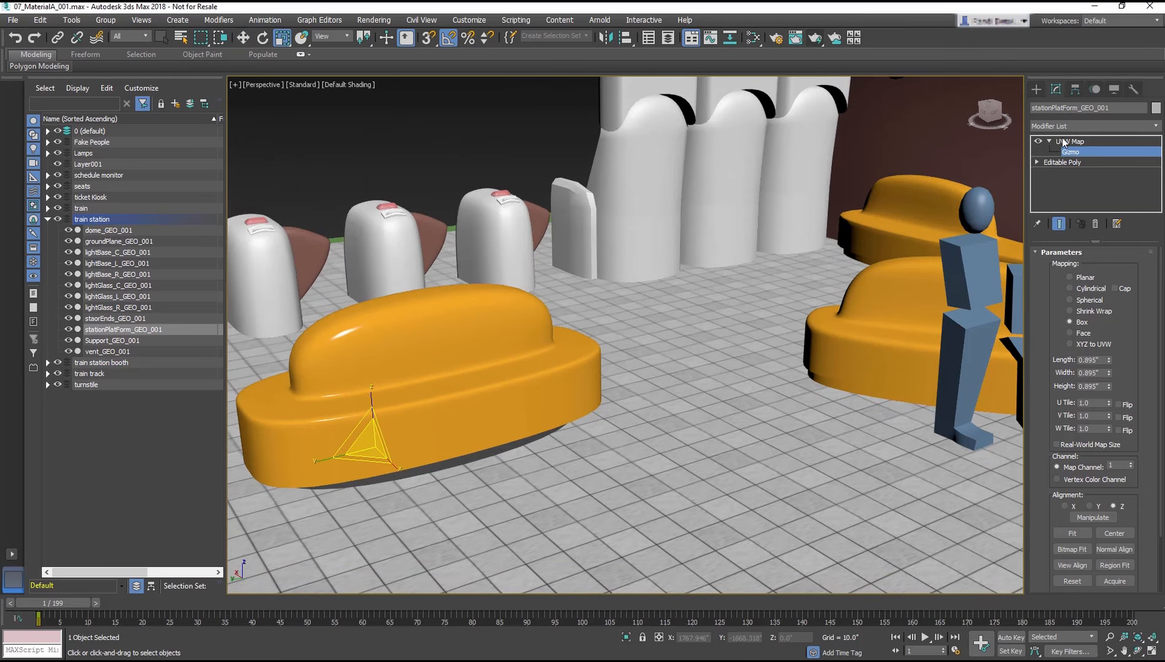
pyautogui.click(1064, 142)
pyautogui.click(1049, 141)
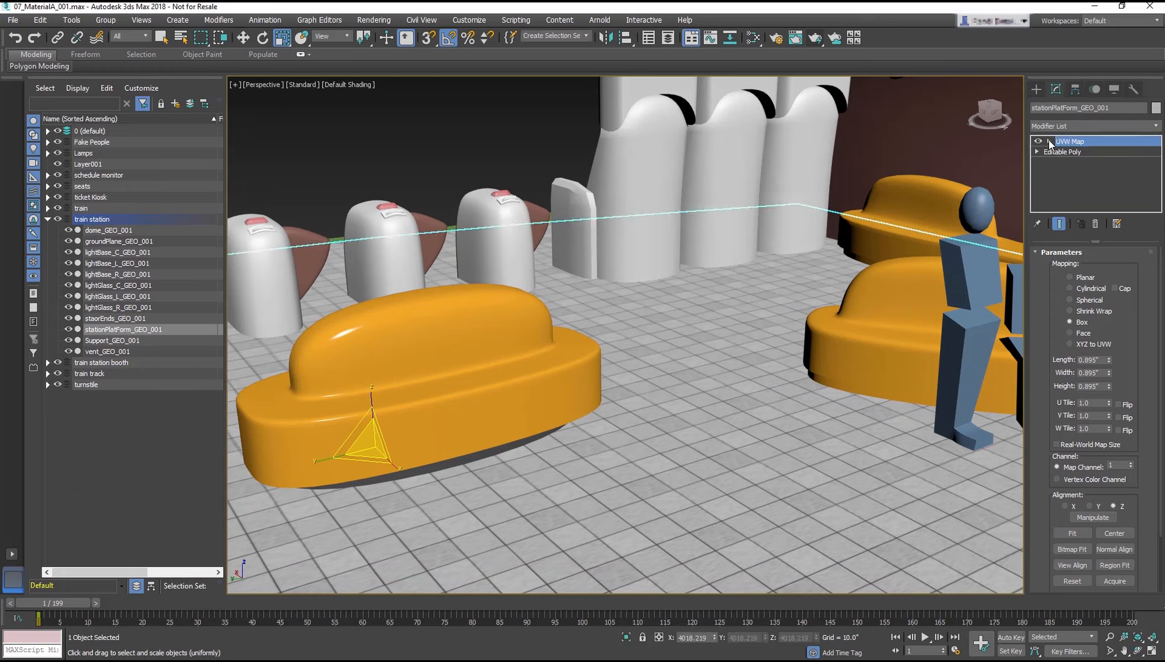
# Deselect the platform, render the Perspective view to check the tiled floor, and reopen the Slate Material Editor
pyautogui.click(544, 142)
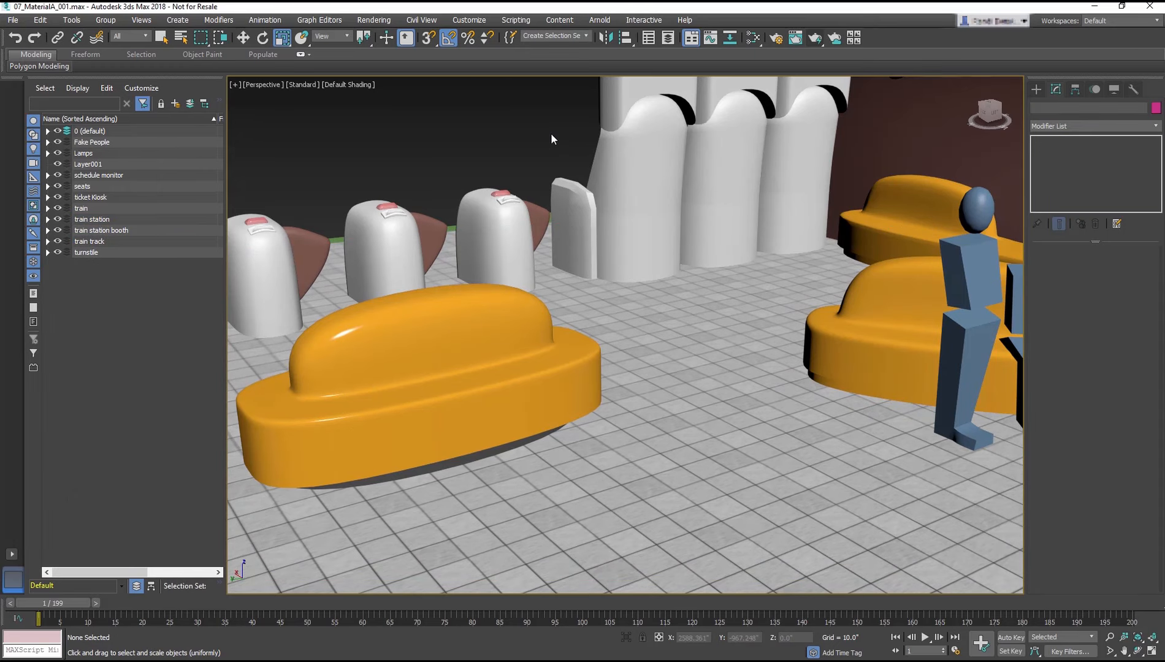
pyautogui.click(817, 41)
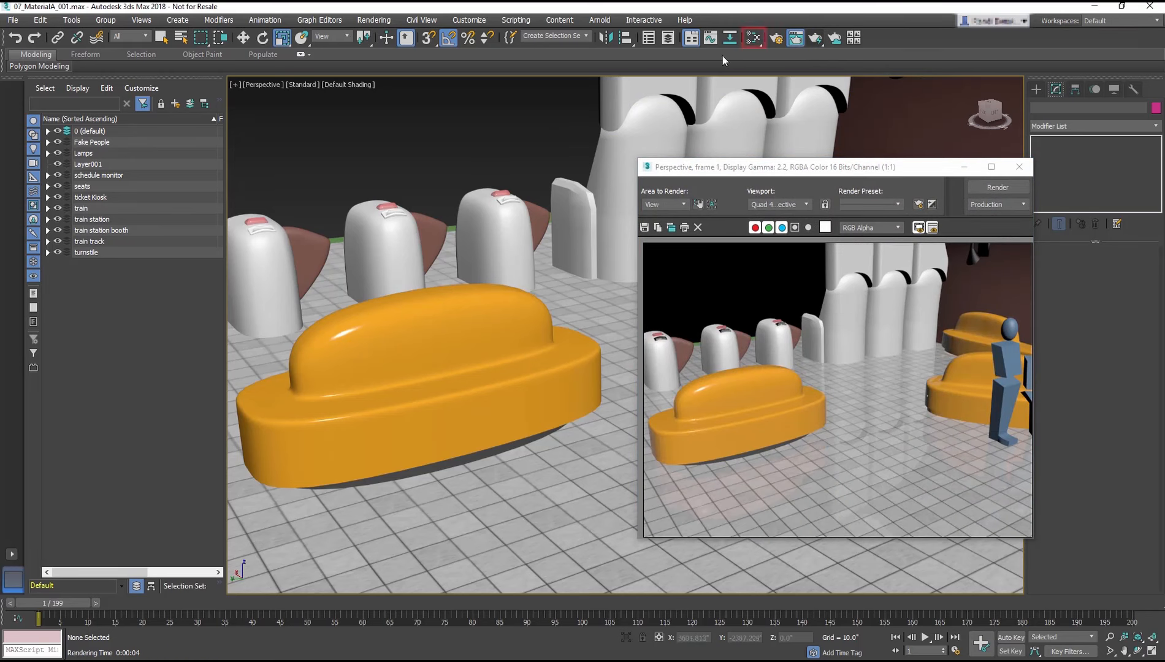
pyautogui.click(758, 39)
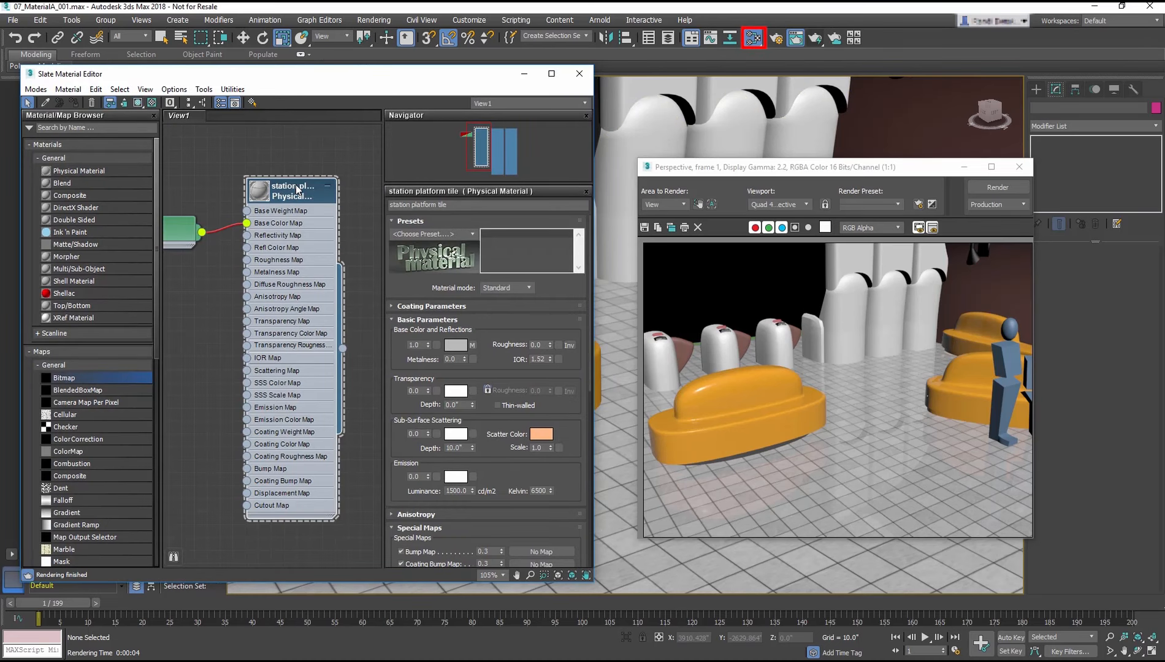
# Switch the station platform tile material to Advanced mode with a reflection weight of 0.4, and re-render the Perspective view
pyautogui.moveTo(297, 188)
pyautogui.mouseDown(button='middle')
pyautogui.moveTo(320, 175)
pyautogui.moveTo(292, 197)
pyautogui.mouseUp(button='middle')
pyautogui.click(531, 287)
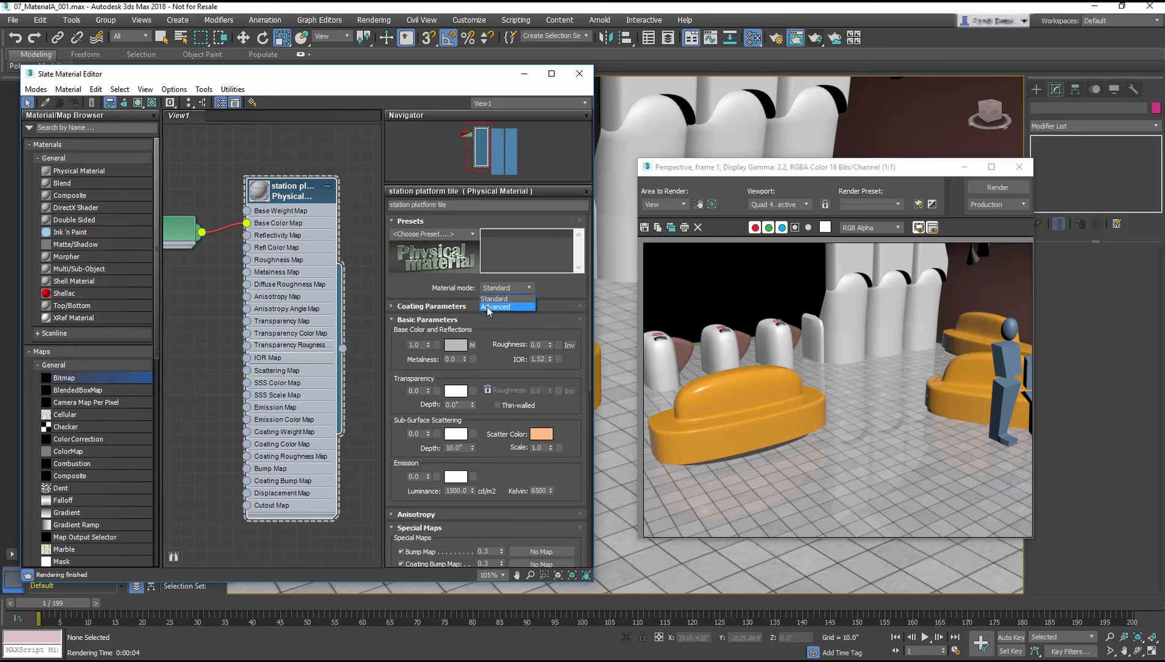
pyautogui.click(518, 307)
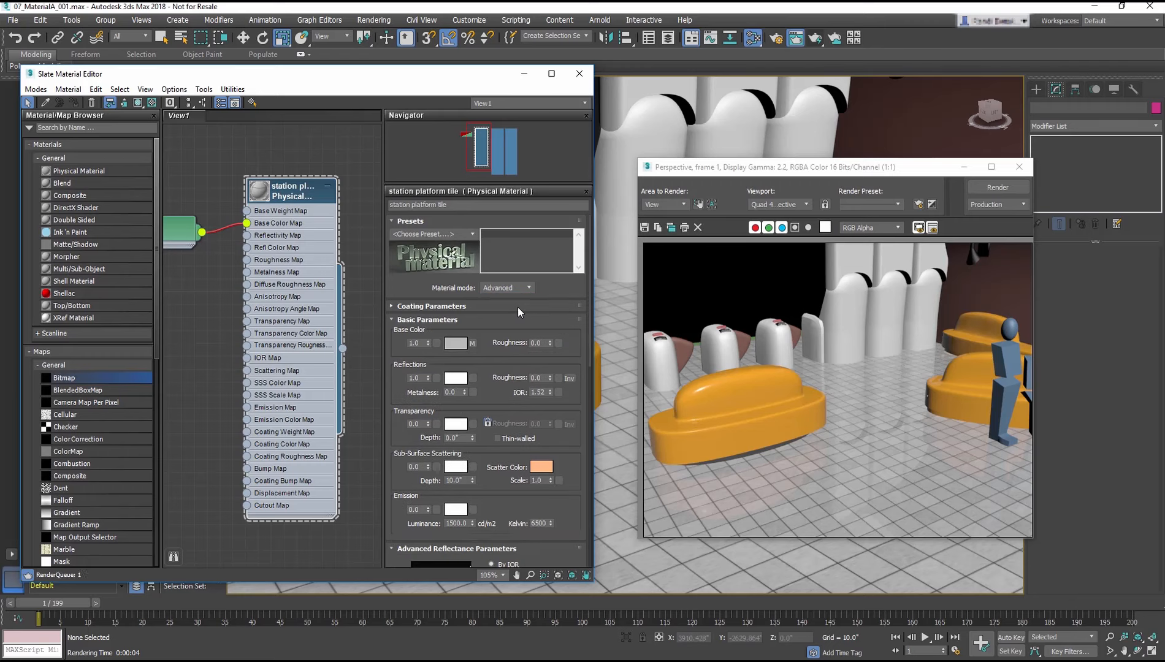
pyautogui.doubleClick(422, 377)
pyautogui.write('0.4')
pyautogui.press('Return')
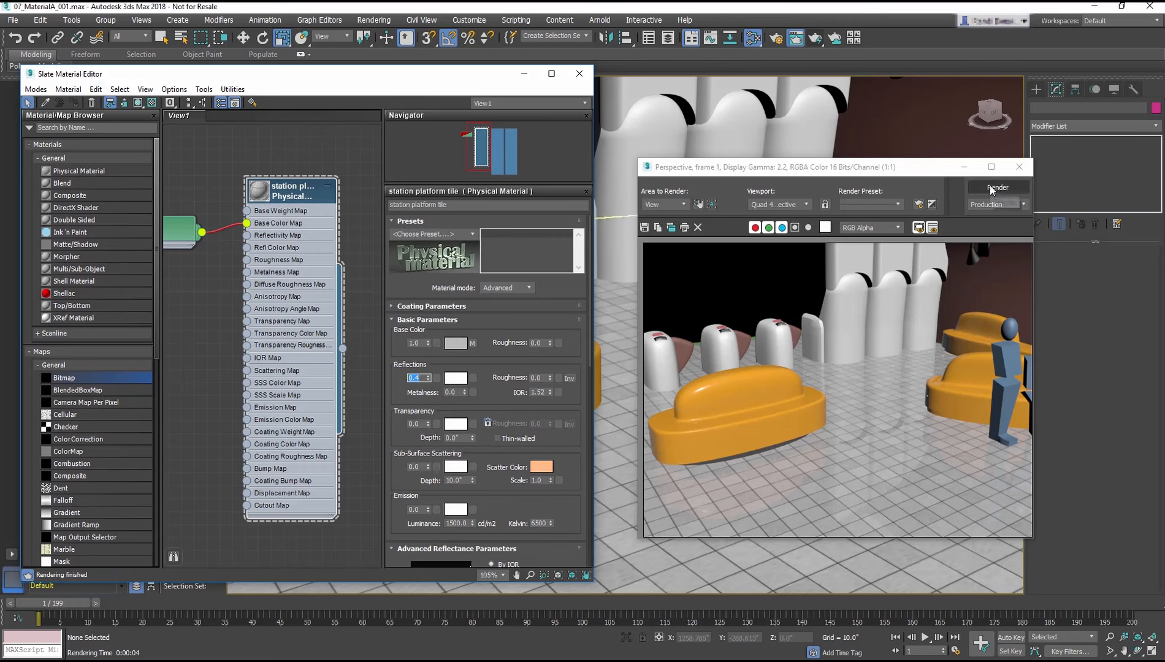
pyautogui.click(990, 185)
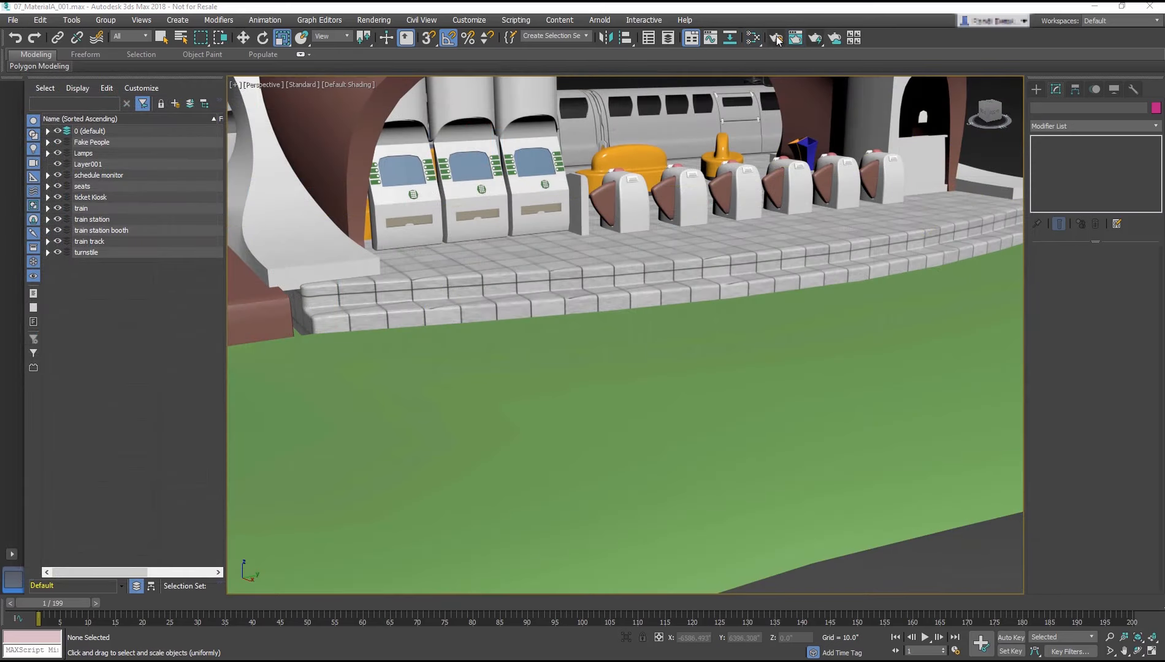
# Reopen the Slate Material Editor and create a new Physical Material named "ground plane grass"
pyautogui.click(752, 37)
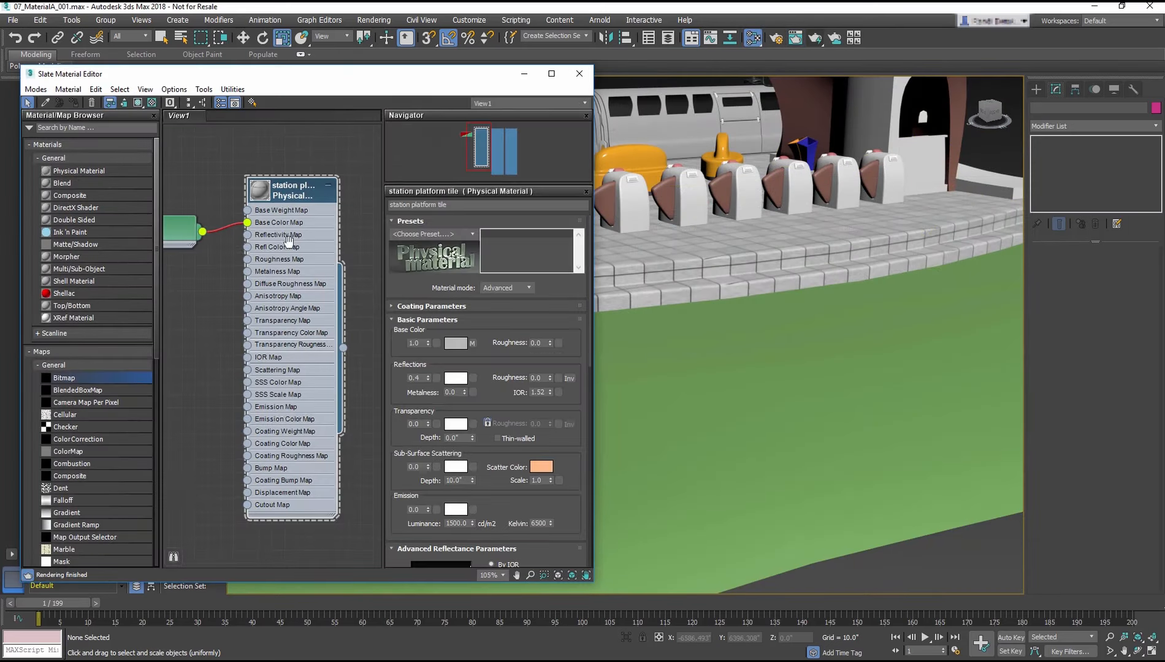
pyautogui.moveTo(73, 172); pyautogui.dragTo(259, 206)
pyautogui.doubleClick(259, 206)
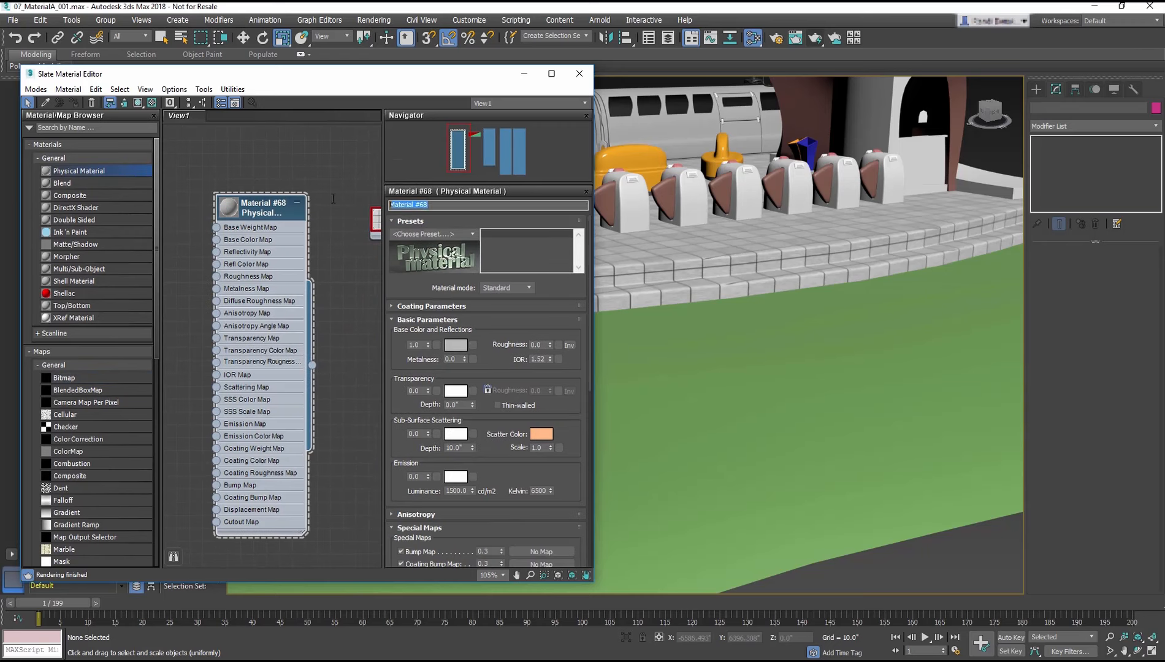
pyautogui.write('ground plane grass')
pyautogui.press('Return')
# Connect a Bitmap map using grass_COLOR.jpg to the Base Color Map input of the ground plane grass material
pyautogui.moveTo(57, 382); pyautogui.dragTo(216, 243)
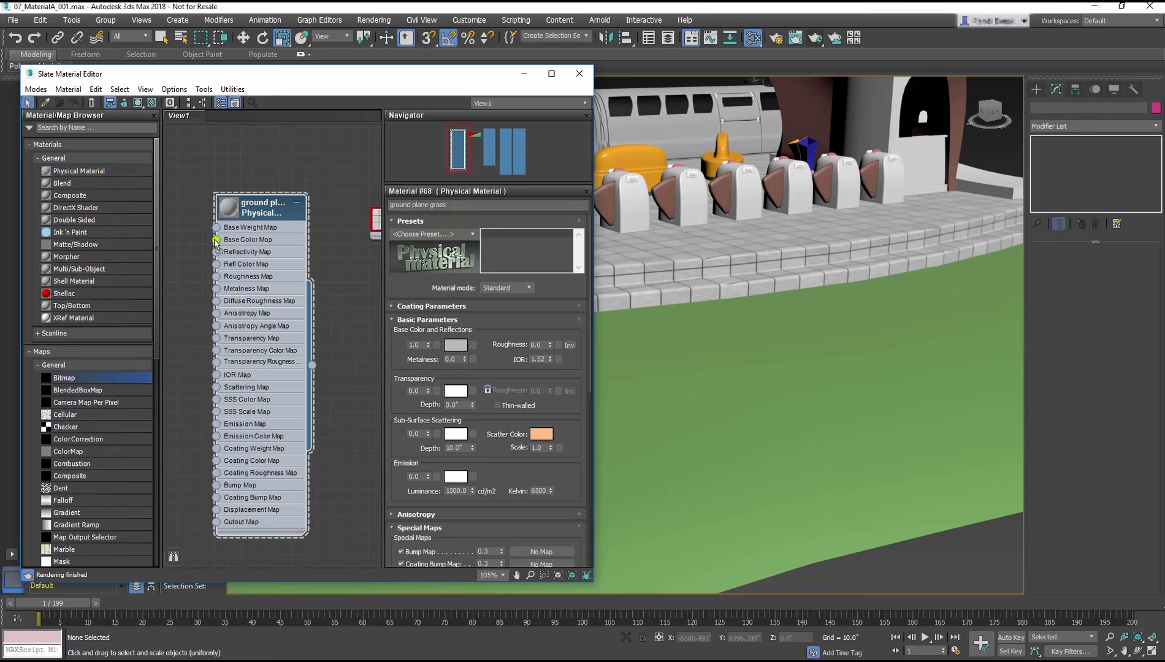
pyautogui.moveTo(216, 241); pyautogui.dragTo(216, 241)
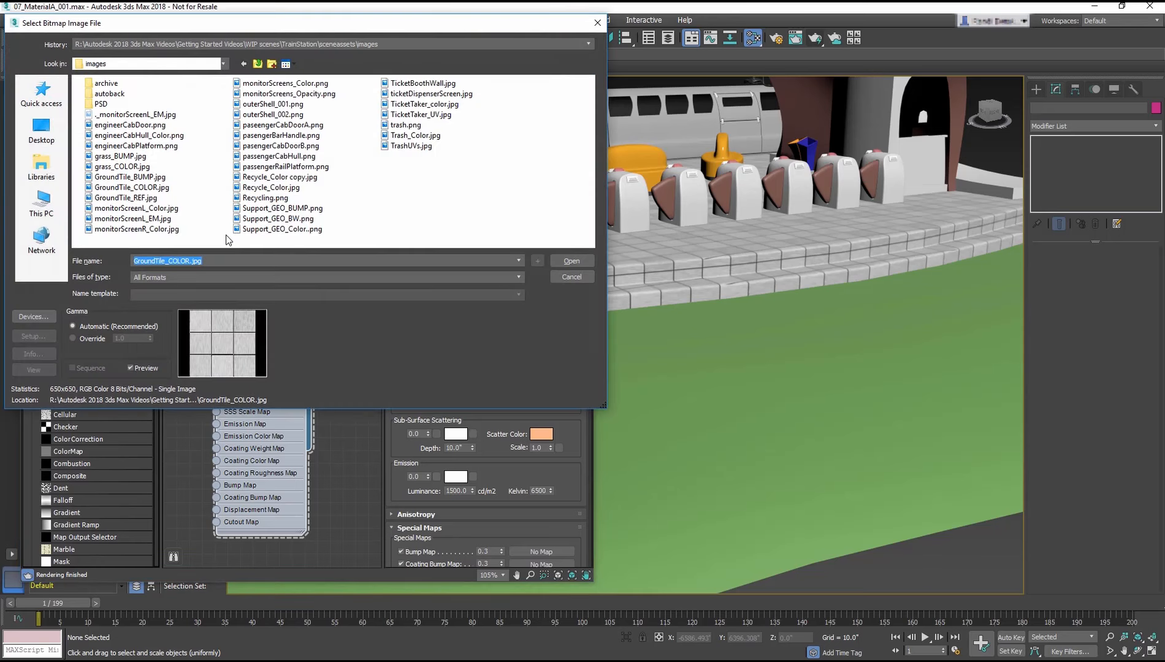
pyautogui.click(112, 167)
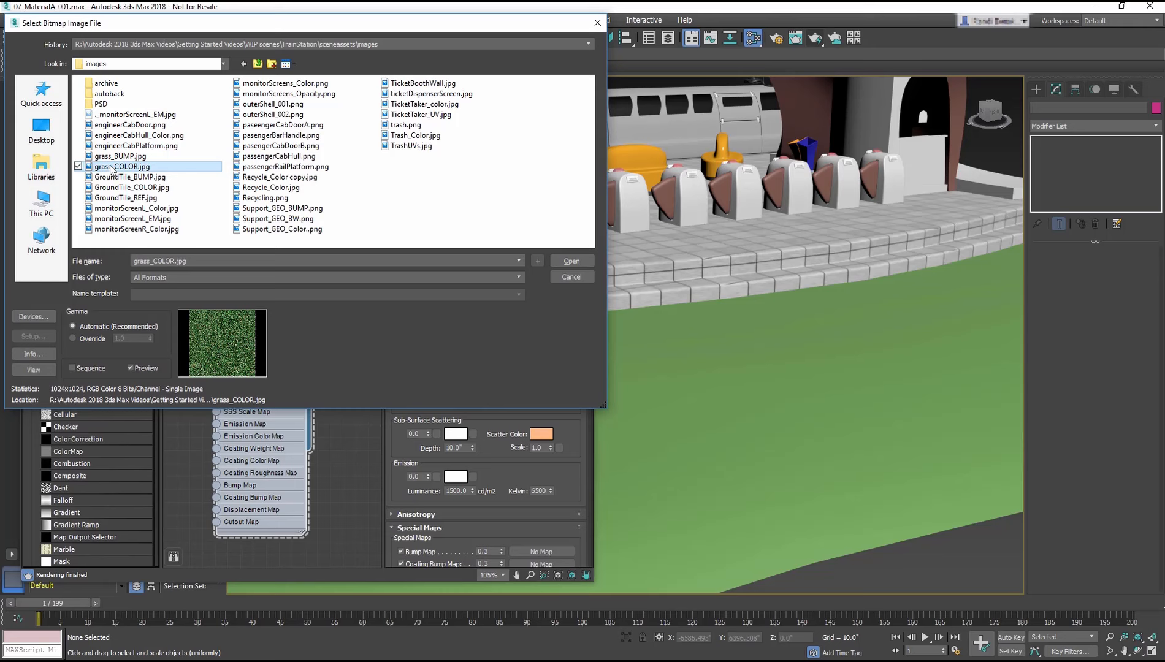
pyautogui.doubleClick(111, 166)
pyautogui.moveTo(258, 219); pyautogui.dragTo(325, 217, button='middle')
pyautogui.scroll(-1, 323, 217)
pyautogui.scroll(-2, 323, 217)
# Assign the ground plane grass material to groundPlane_GEO_001 and show the shaded material in the viewport
pyautogui.click(715, 384)
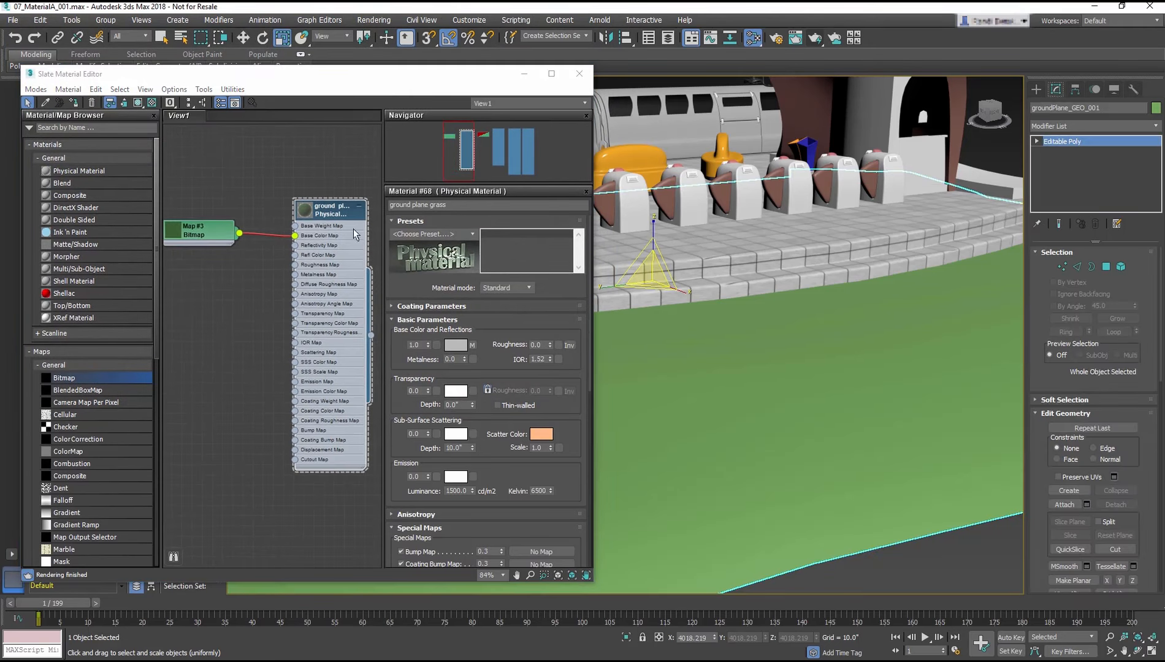
pyautogui.click(74, 103)
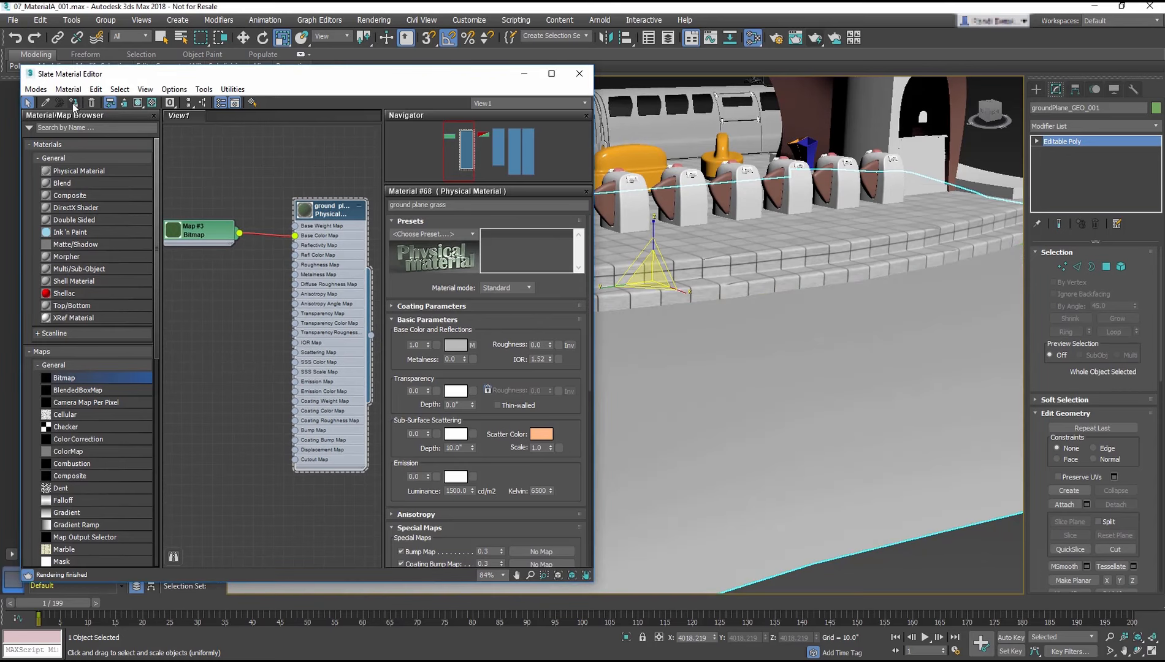
pyautogui.click(138, 103)
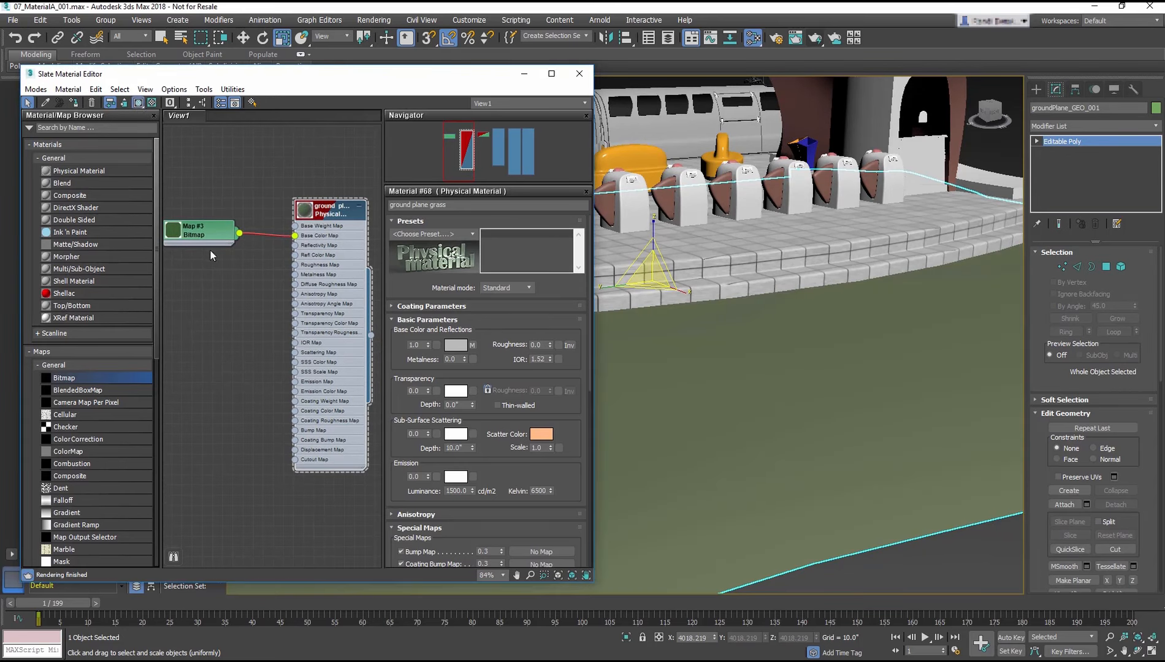
pyautogui.moveTo(214, 232); pyautogui.dragTo(233, 232)
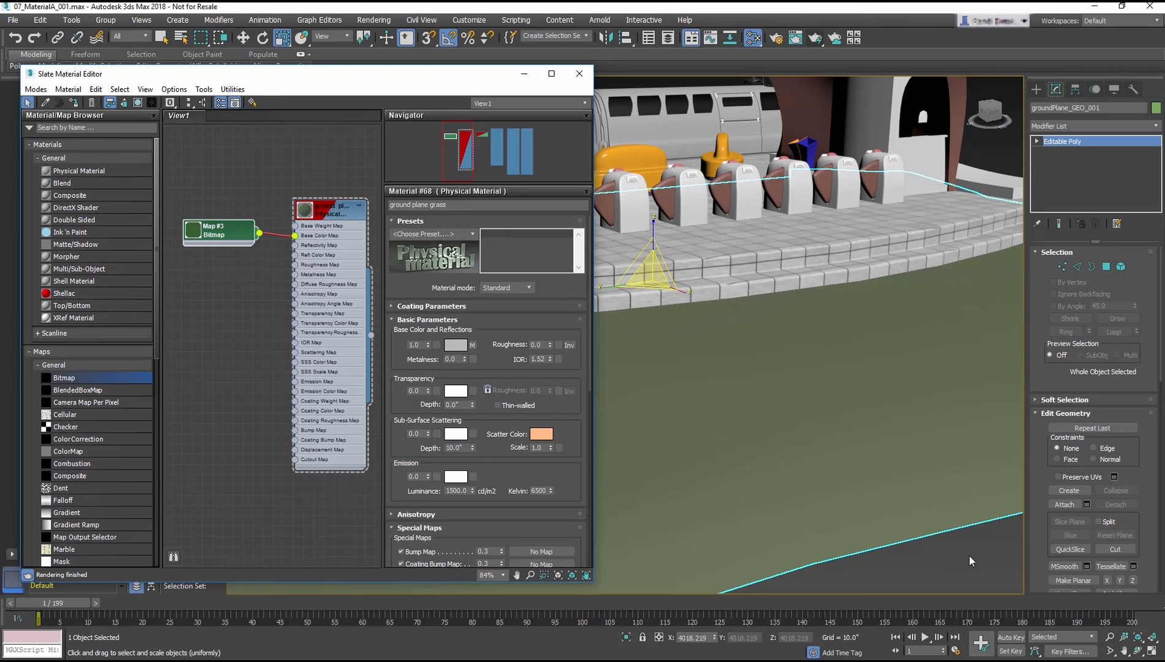
# Add a UVW Map modifier to the groundPlane_GEO_001 object
pyautogui.press('q')
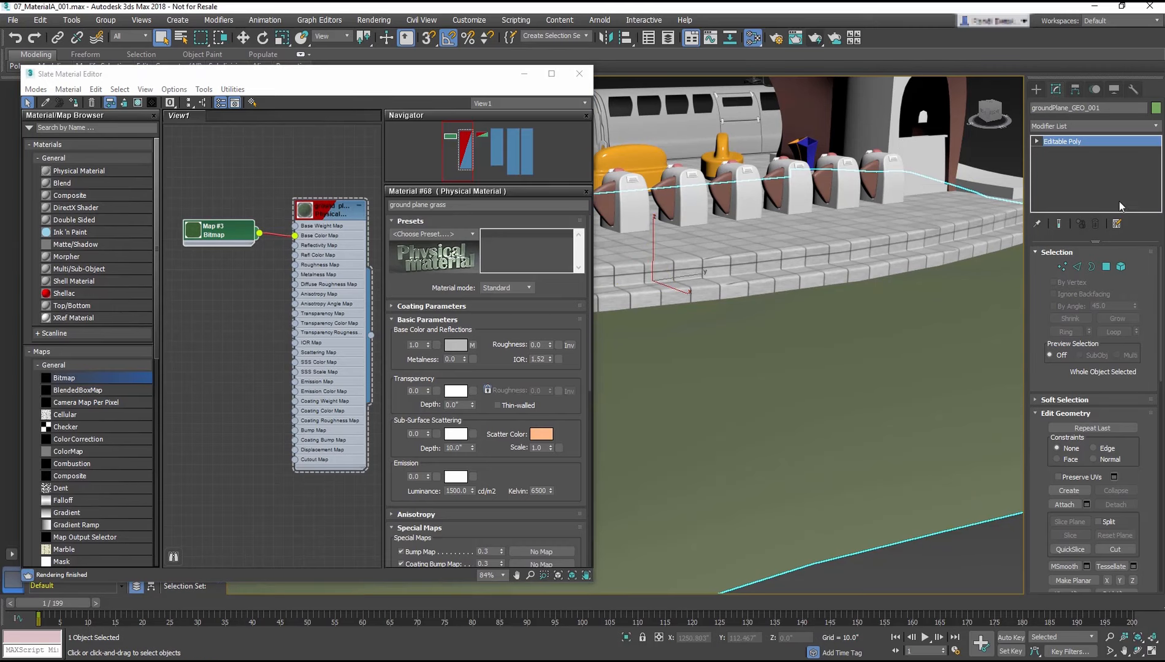
pyautogui.click(1156, 127)
pyautogui.scroll(-8, 1093, 497)
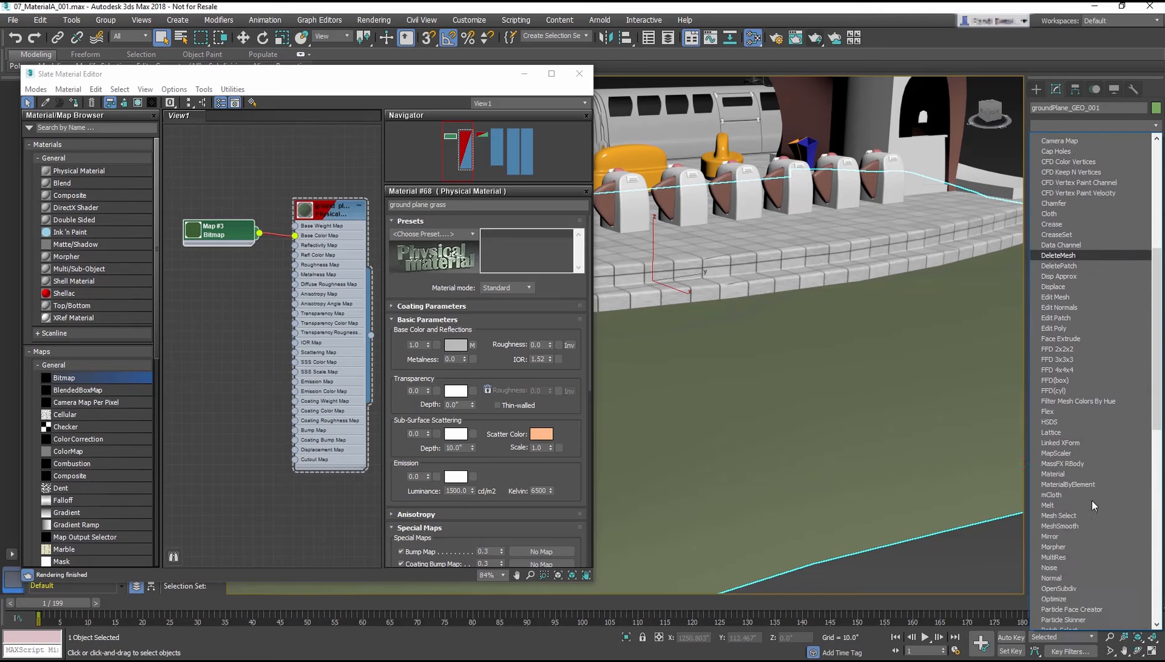
pyautogui.scroll(-10, 1093, 510)
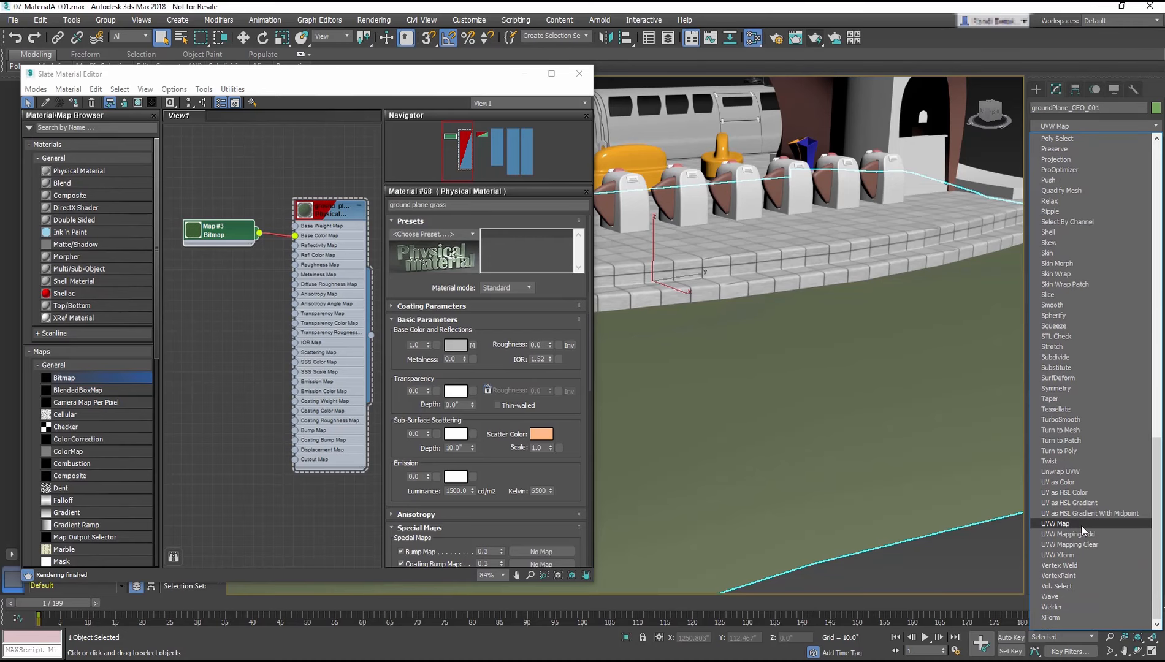
pyautogui.click(1082, 525)
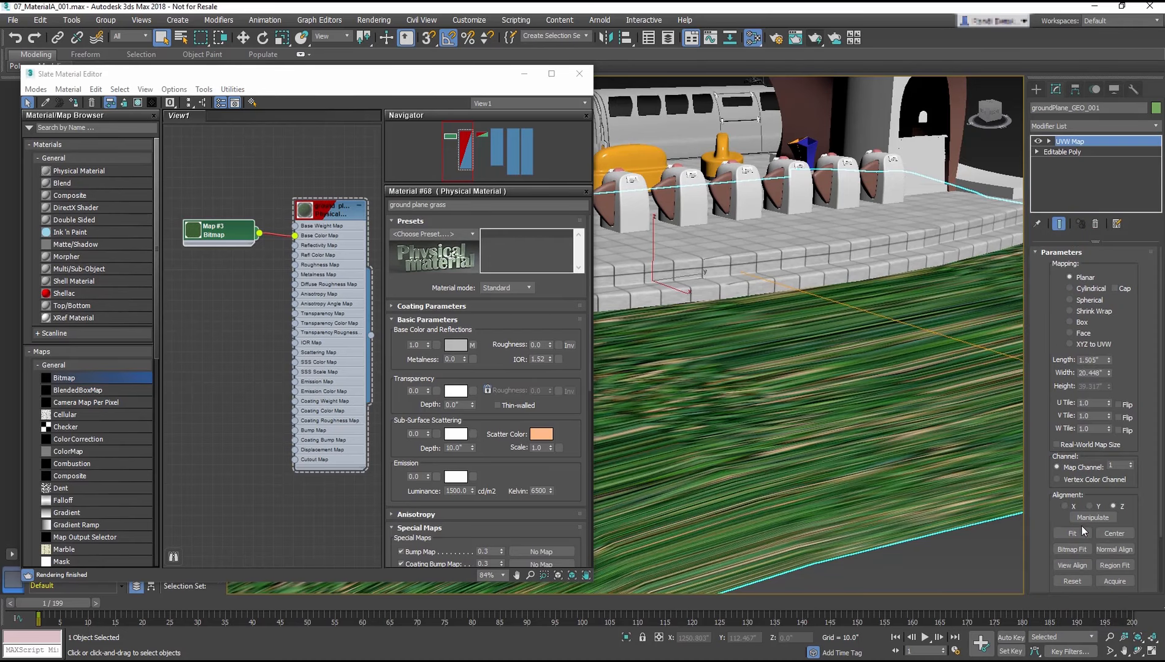
# Use Bitmap Fit with grass_COLOR.jpg on the ground plane's UVW Map and set its mapping type to Box
pyautogui.click(1058, 550)
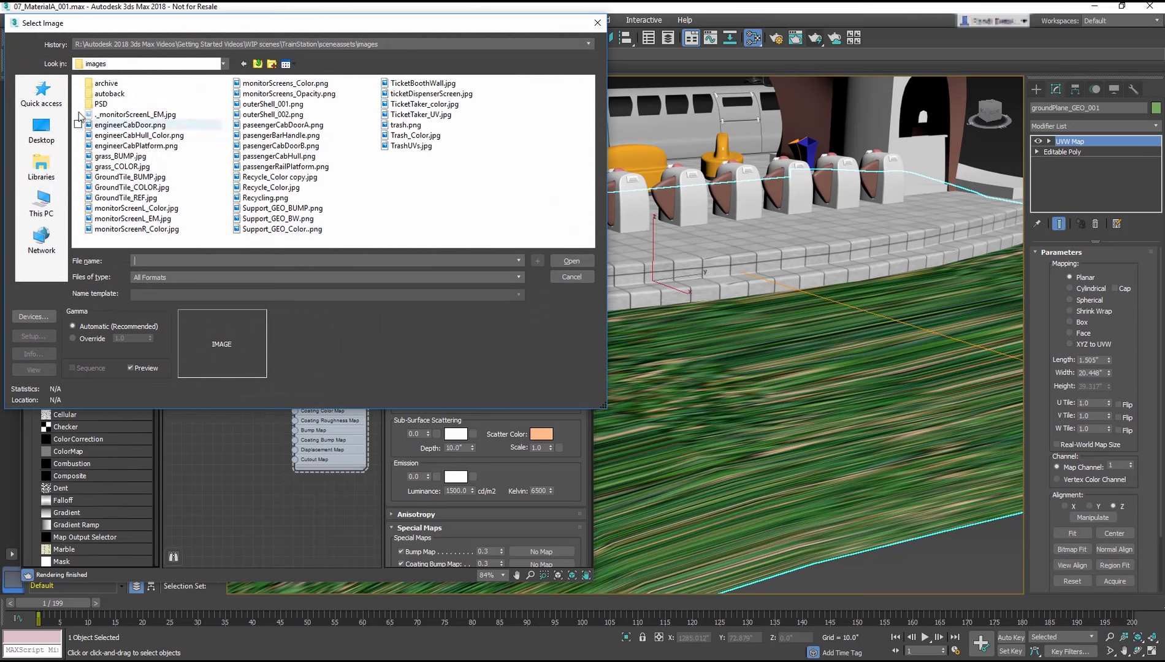
pyautogui.click(106, 170)
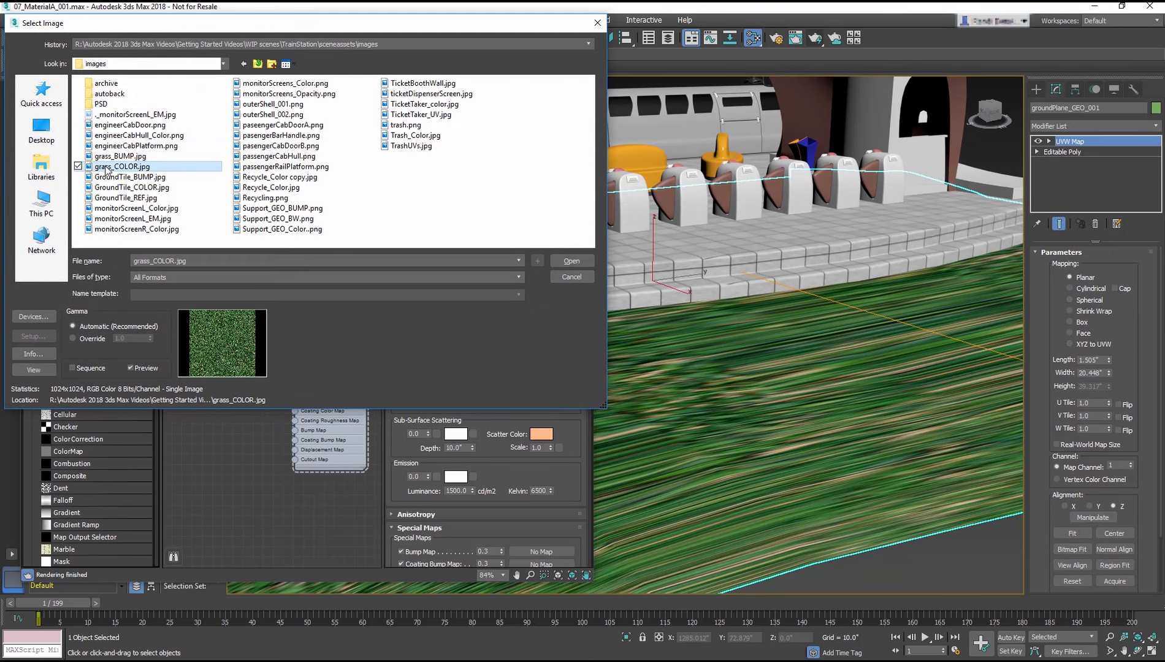
pyautogui.doubleClick(106, 170)
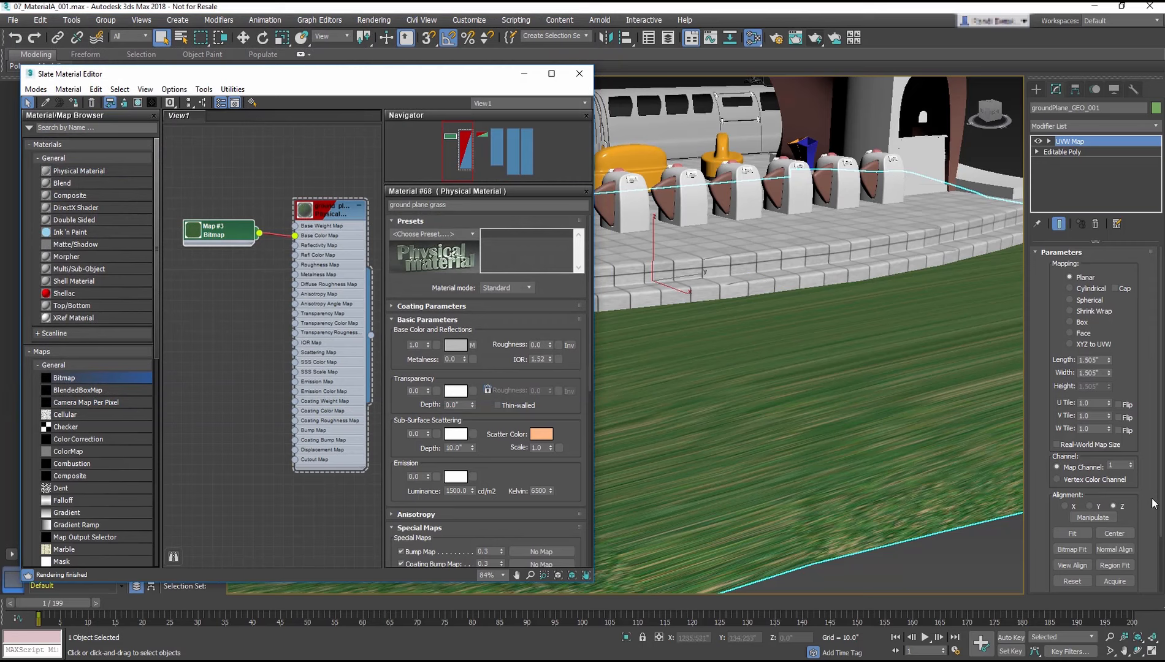
pyautogui.click(1083, 324)
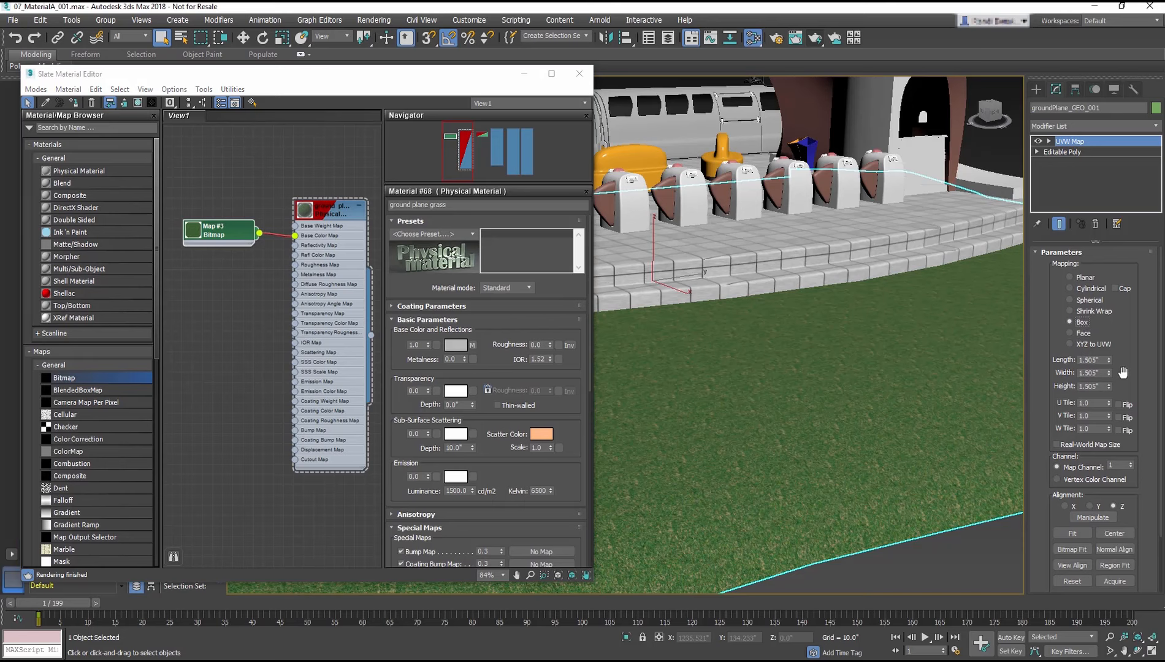
# Enlarge the ground plane's UVW Map gizmo uniformly to scale up the grass texture, and render the Perspective view
pyautogui.click(1049, 141)
pyautogui.click(1071, 151)
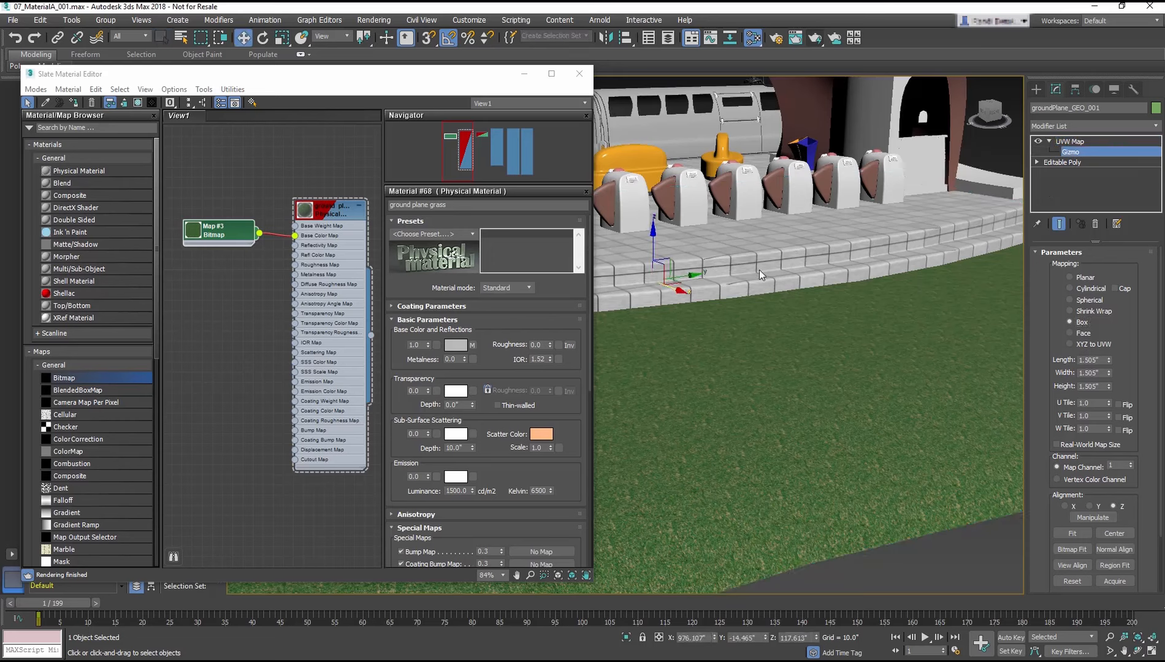
pyautogui.press('r')
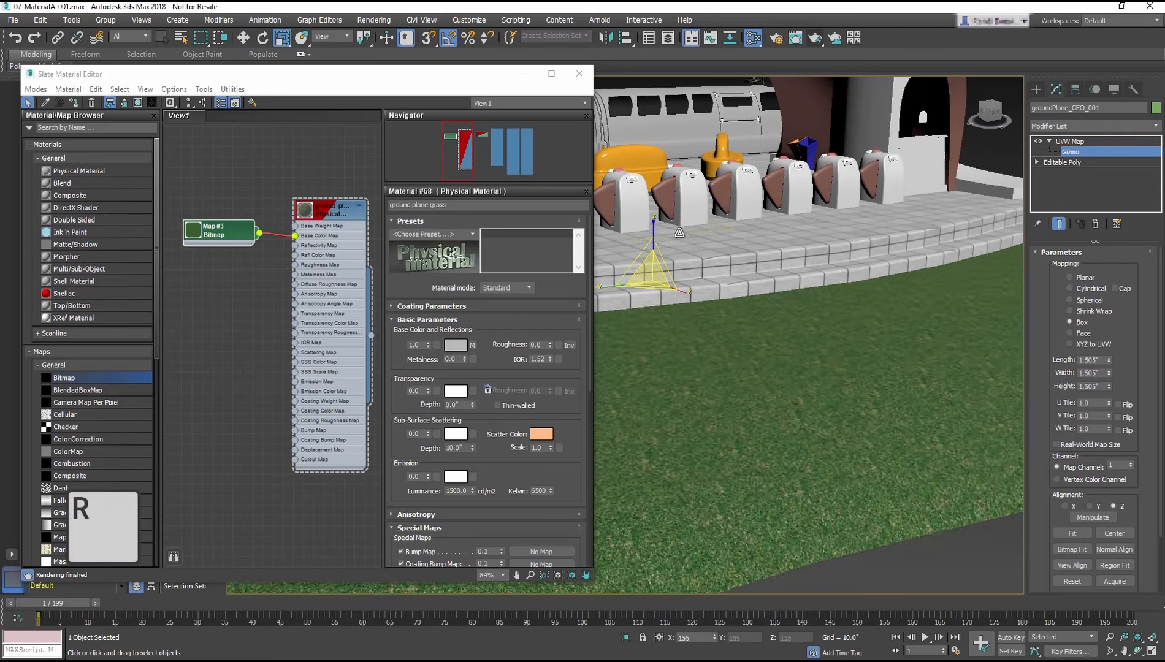
pyautogui.moveTo(679, 233); pyautogui.dragTo(722, 166)
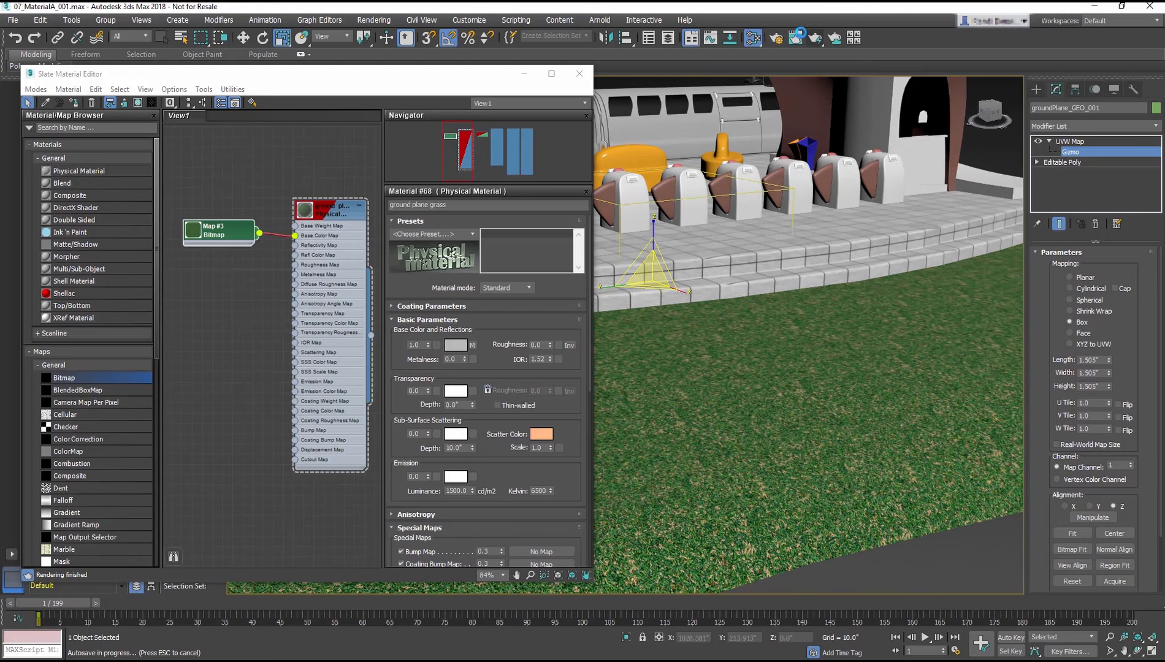
pyautogui.click(815, 39)
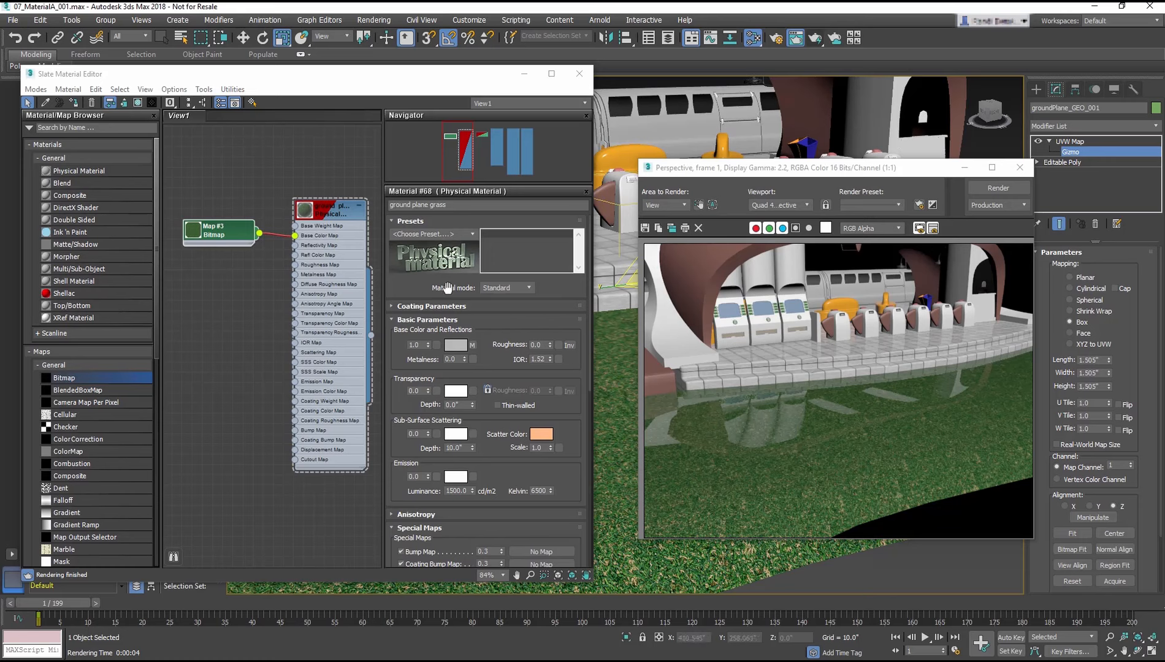
# Switch the ground plane grass material to Advanced mode with a reflection weight of 0, and re-render to check the grass
pyautogui.click(530, 289)
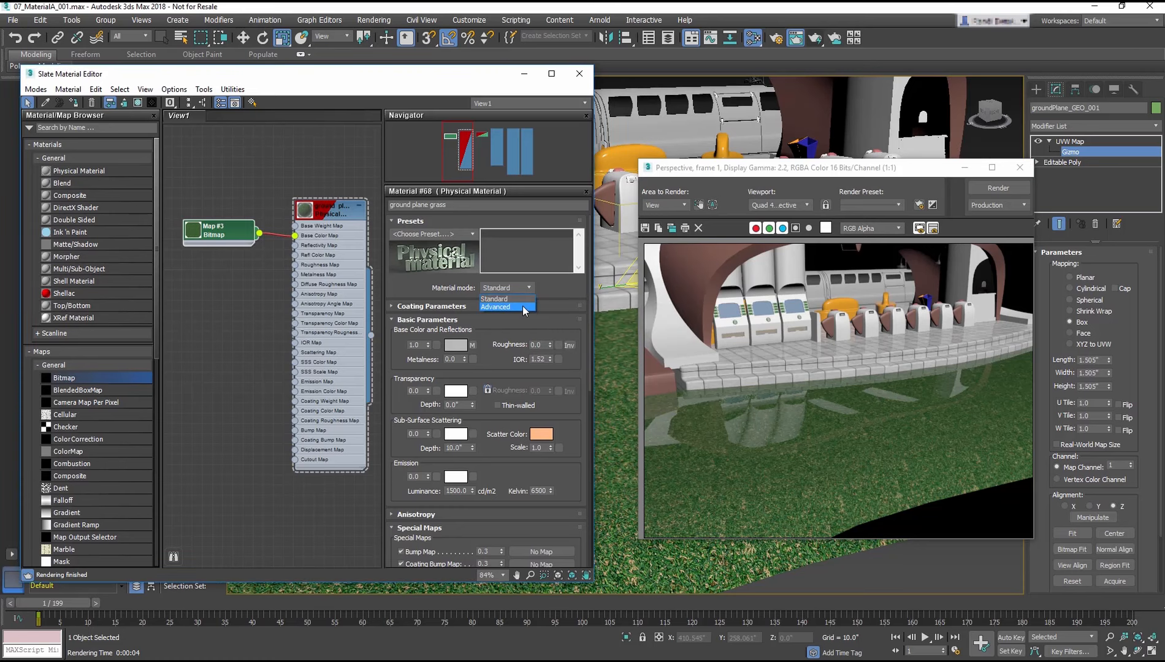
pyautogui.click(523, 306)
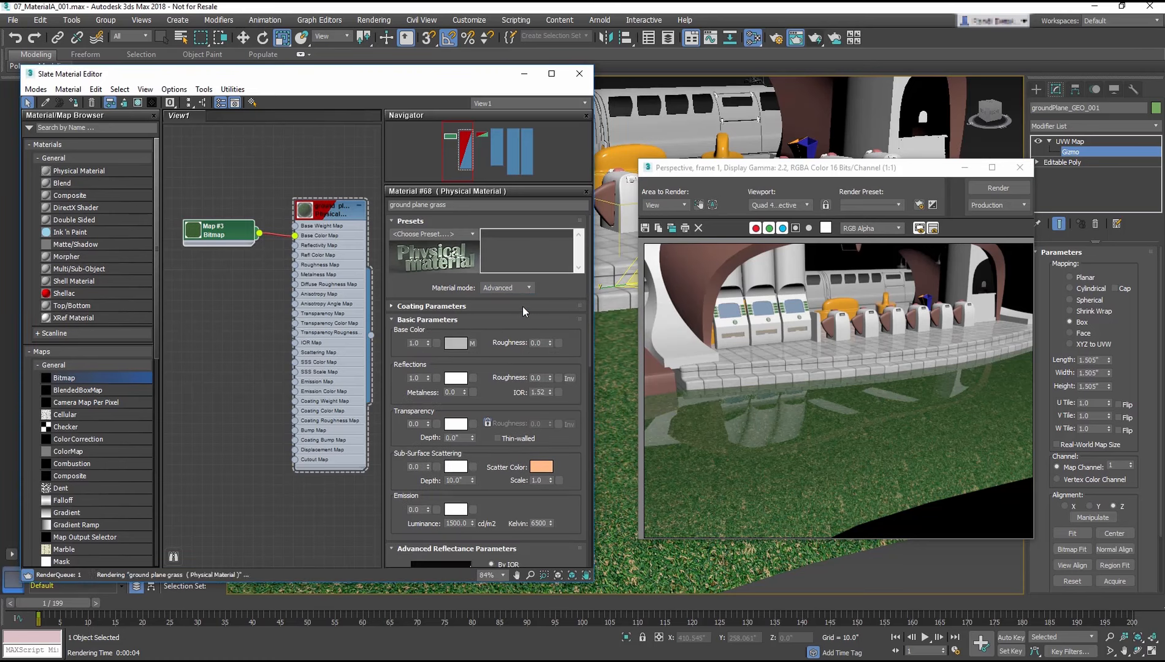
pyautogui.rightClick(428, 379)
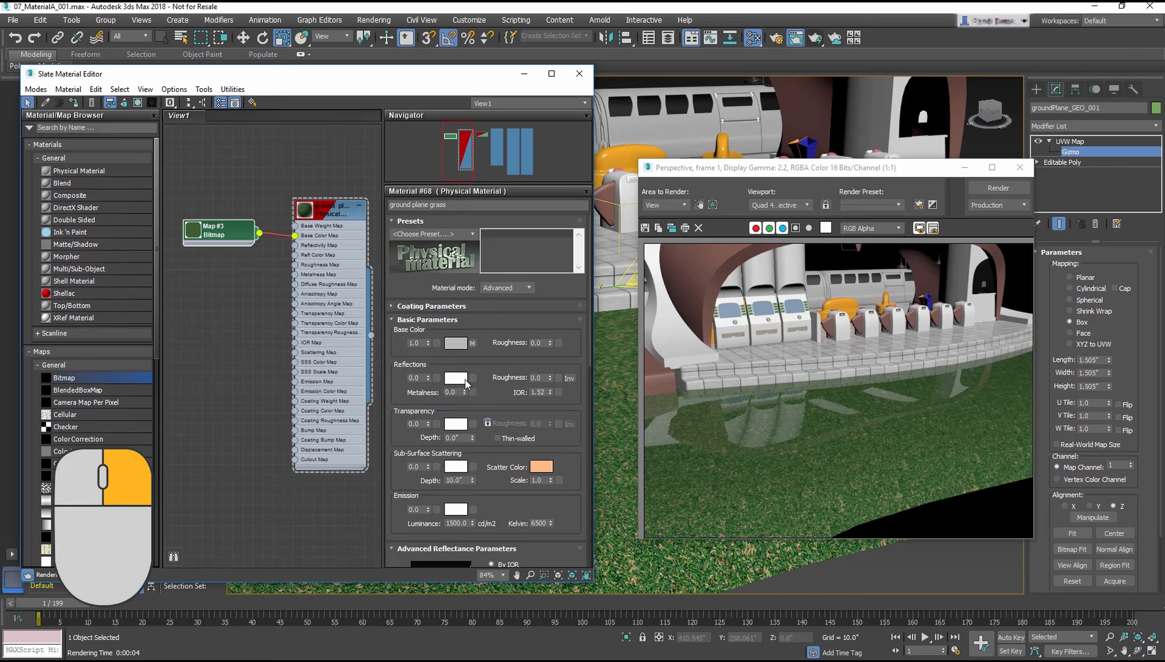
pyautogui.click(988, 187)
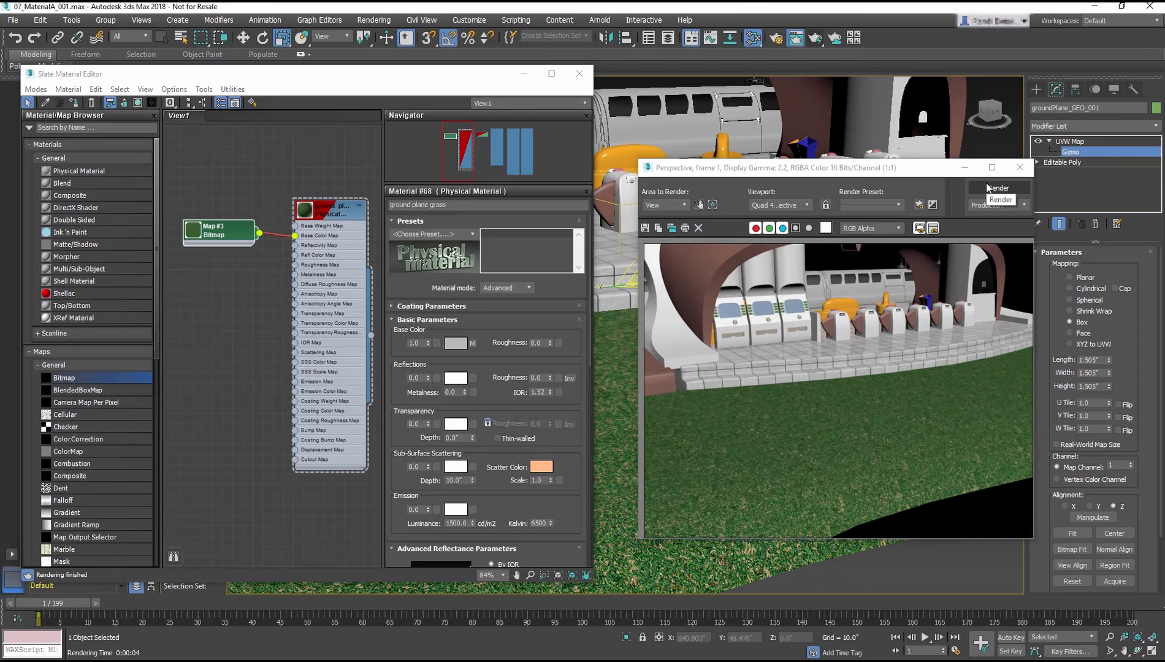
pyautogui.click(1020, 167)
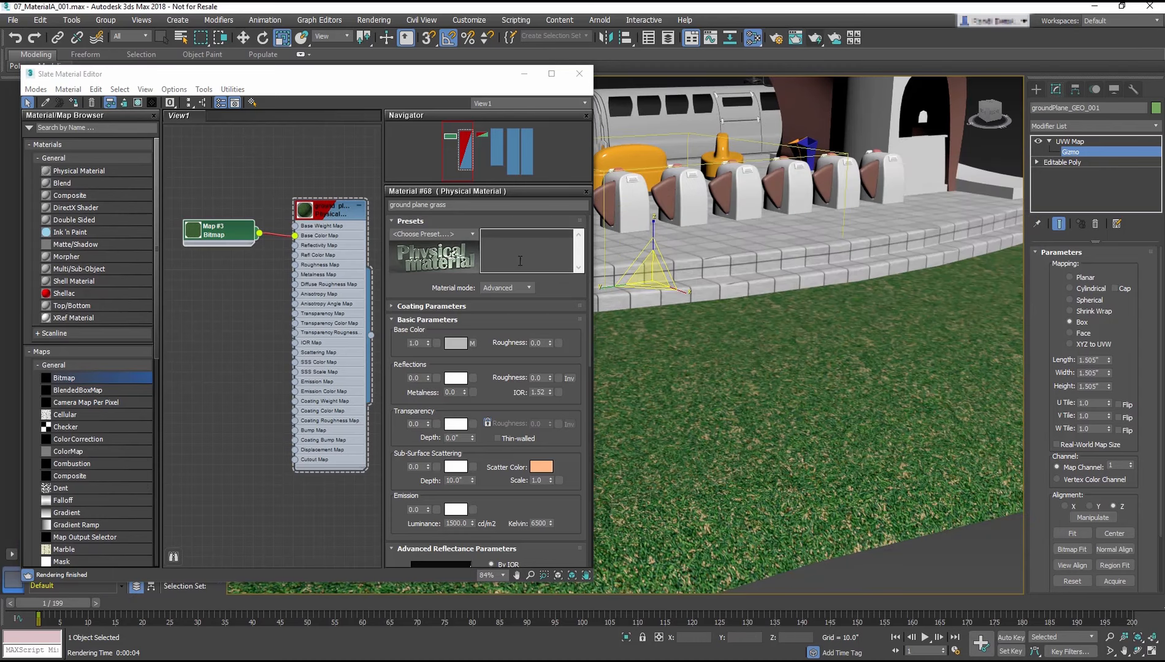
# Clear all material and map nodes from View1 of the Slate Material Editor, and close the editor
pyautogui.scroll(-10, 279, 174)
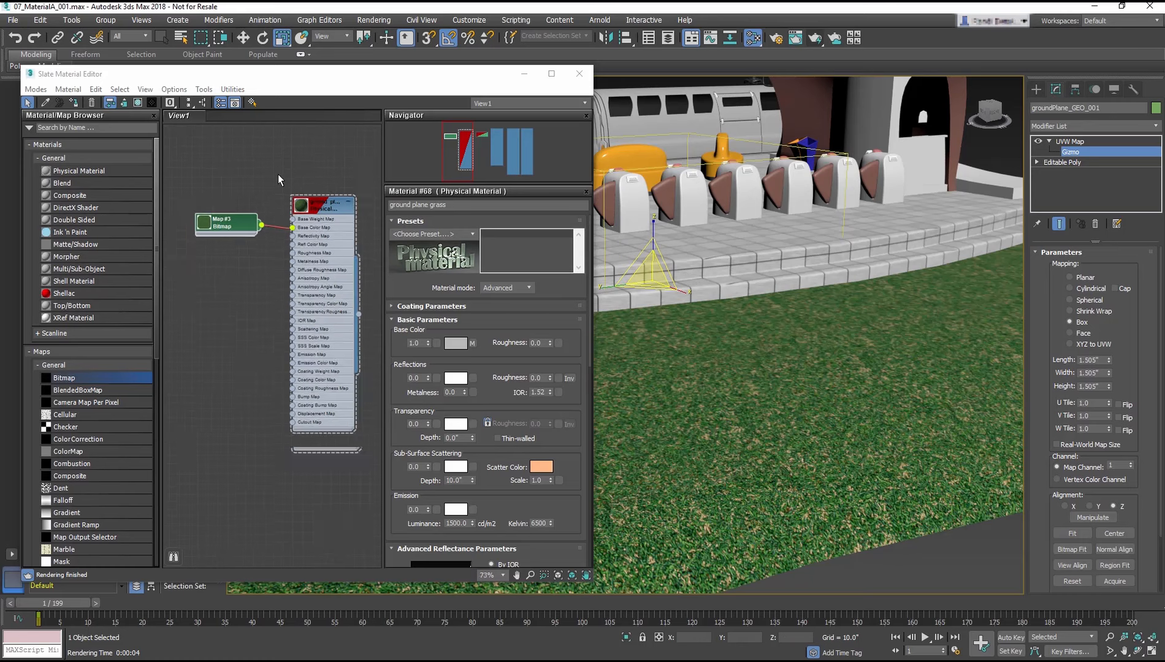
pyautogui.scroll(4, 271, 348)
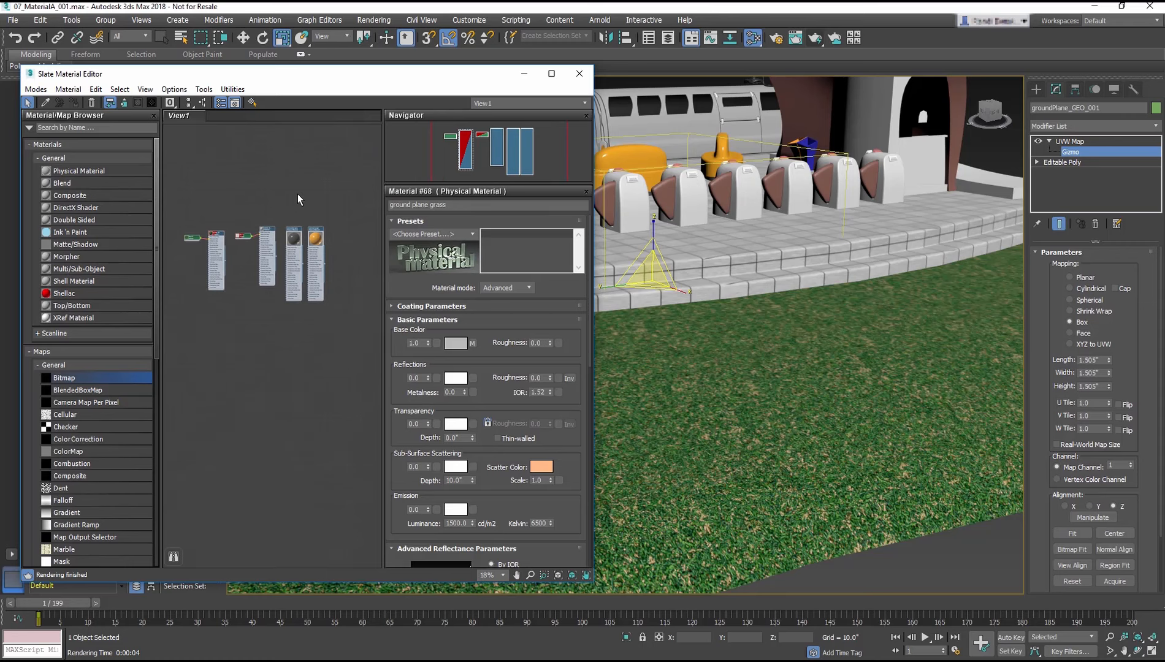
pyautogui.press('Delete')
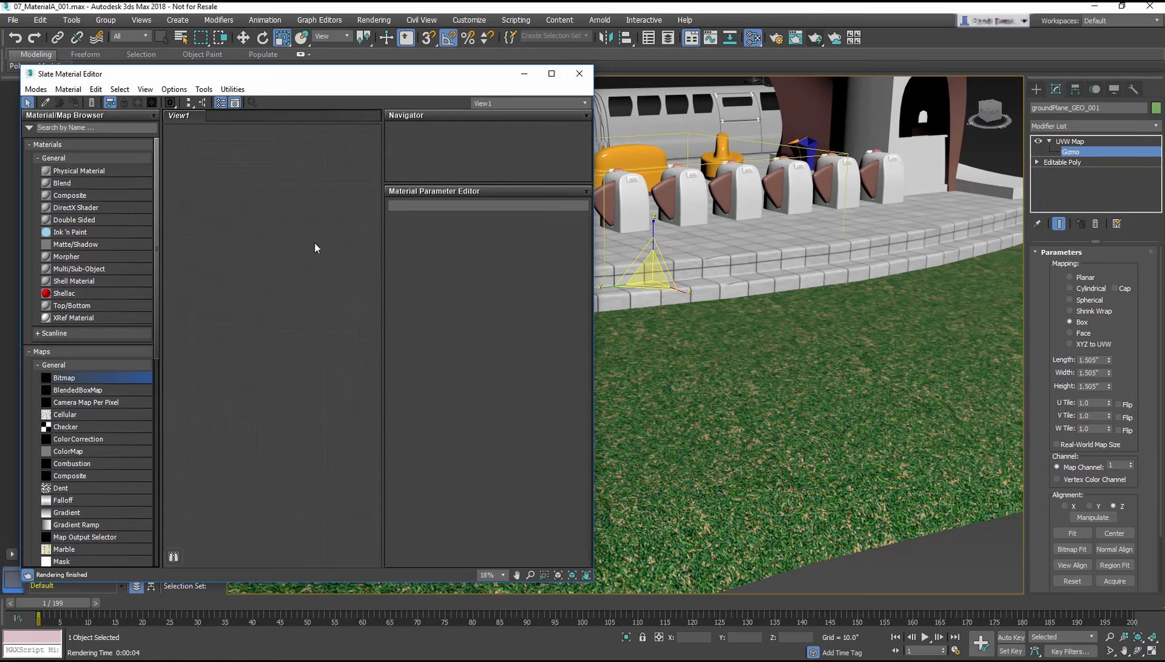
pyautogui.click(579, 73)
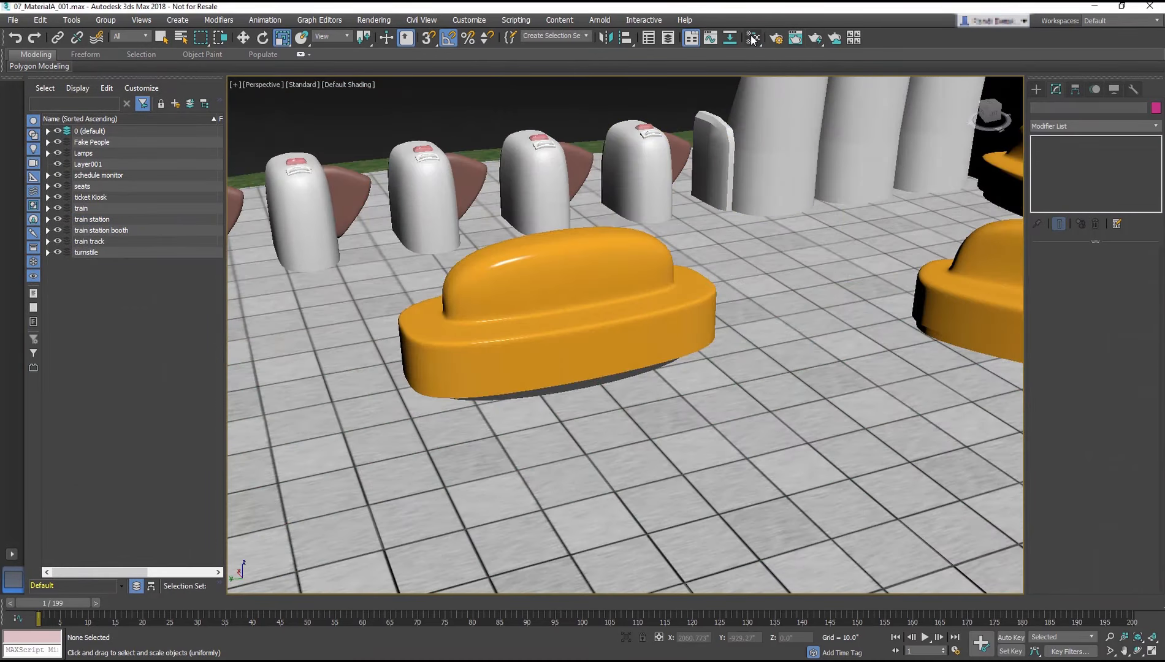
# Reopen the Slate Material Editor and pick the tiled platform floor's material from the scene into View1
pyautogui.click(754, 38)
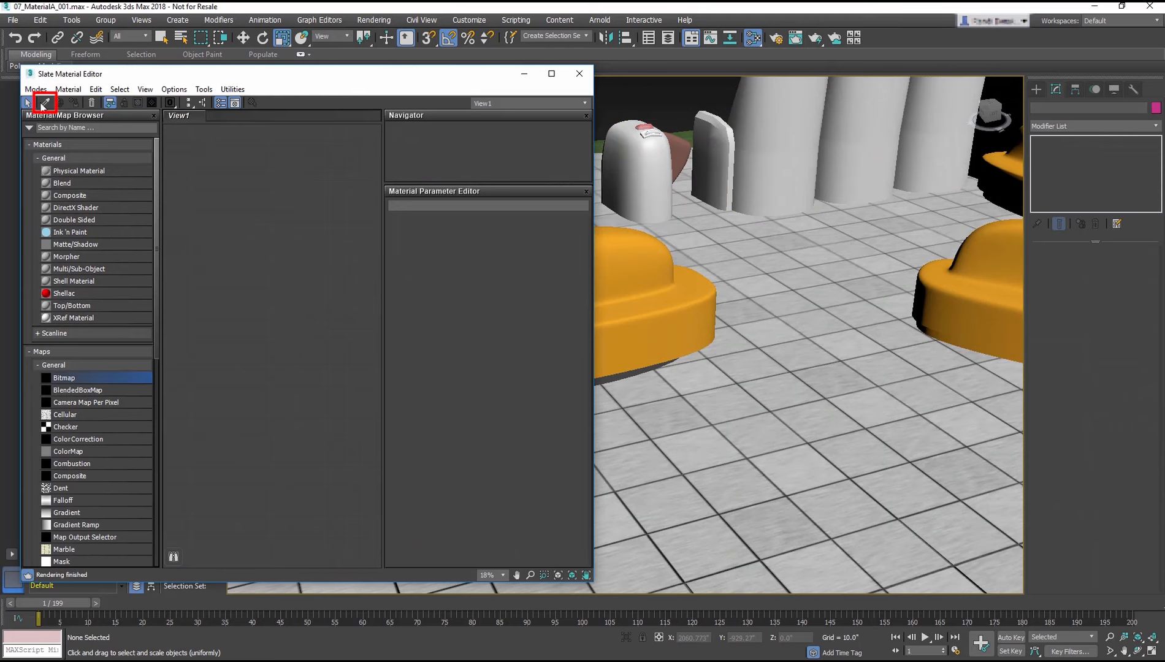
pyautogui.click(44, 103)
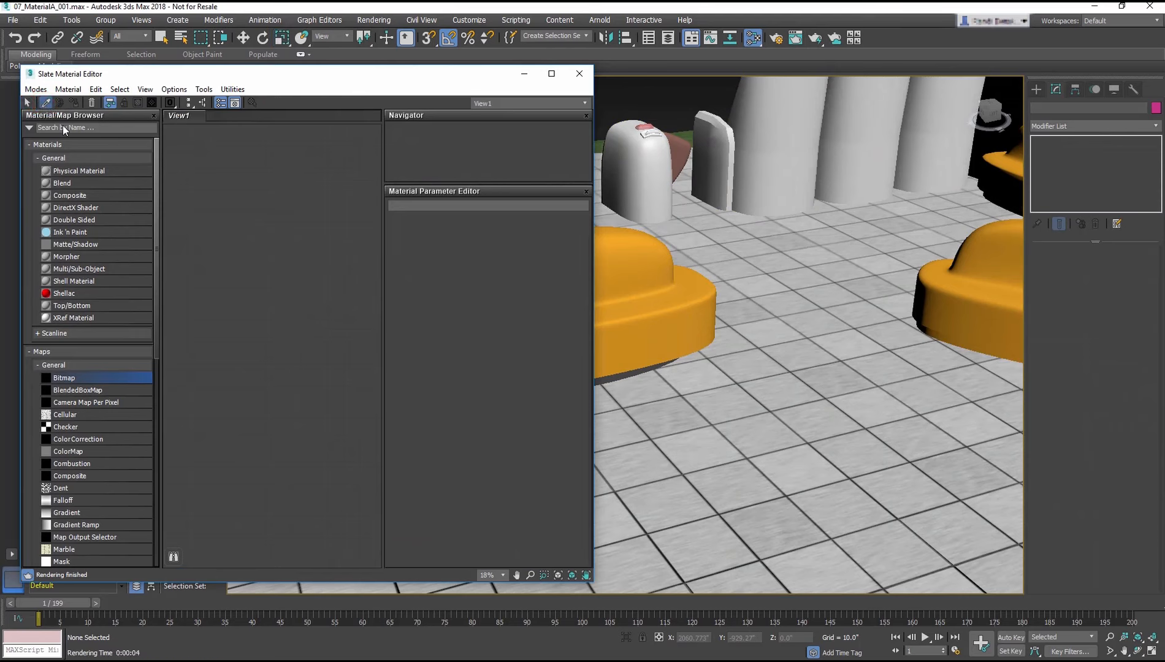
pyautogui.click(872, 422)
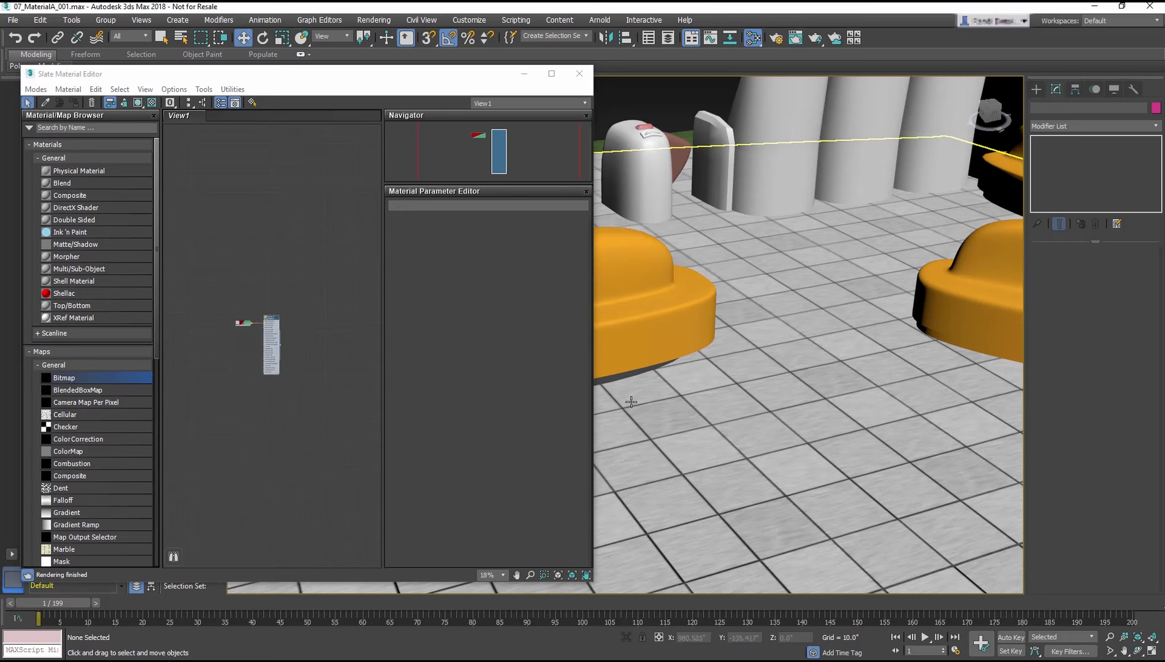
pyautogui.scroll(5, 187, 311)
pyautogui.moveTo(272, 350); pyautogui.dragTo(193, 281, button='middle')
pyautogui.scroll(1, 195, 298)
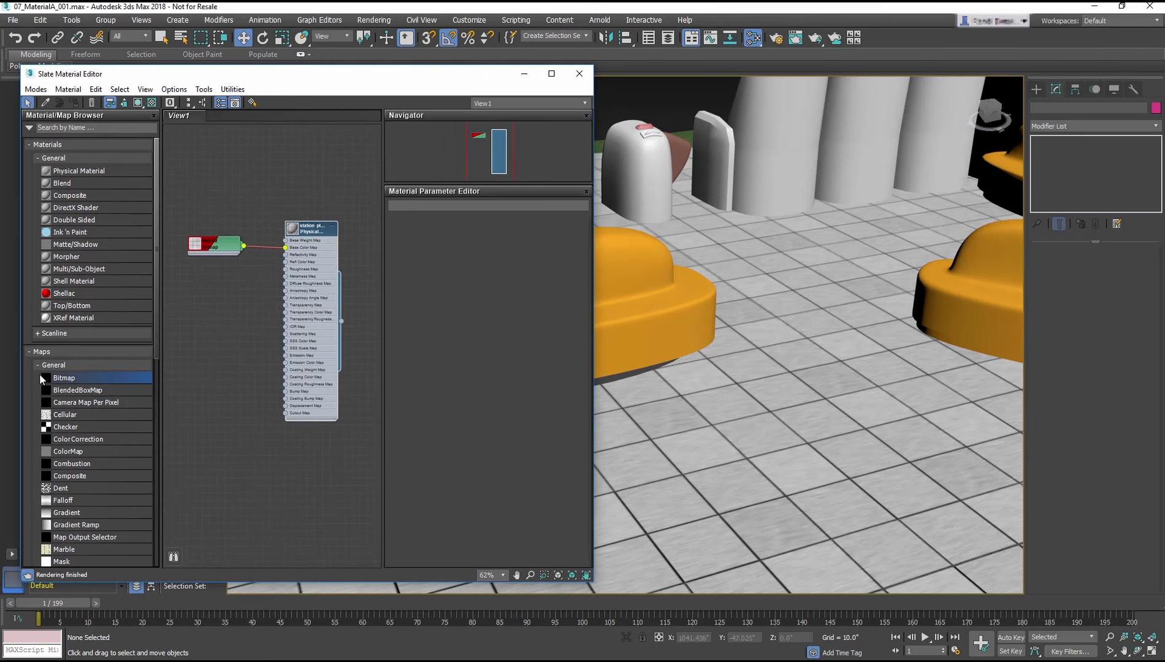
# Collapse the General maps group, look through the Scene Materials list of the Material/Map Browser, and collapse it again
pyautogui.click(55, 365)
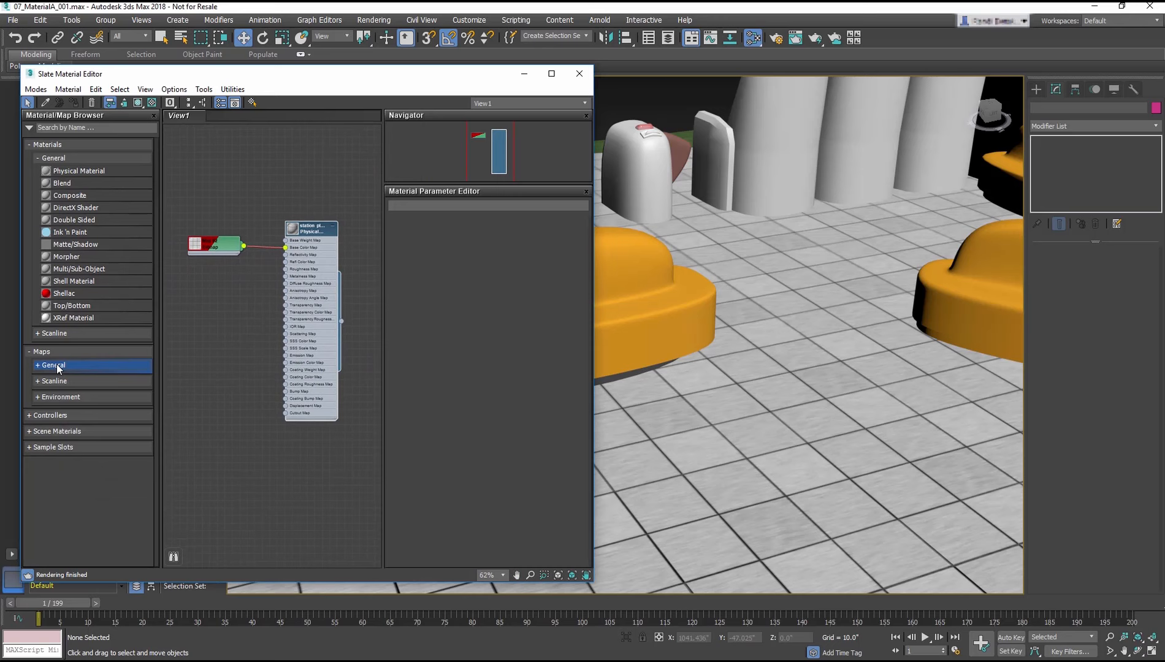
pyautogui.click(61, 431)
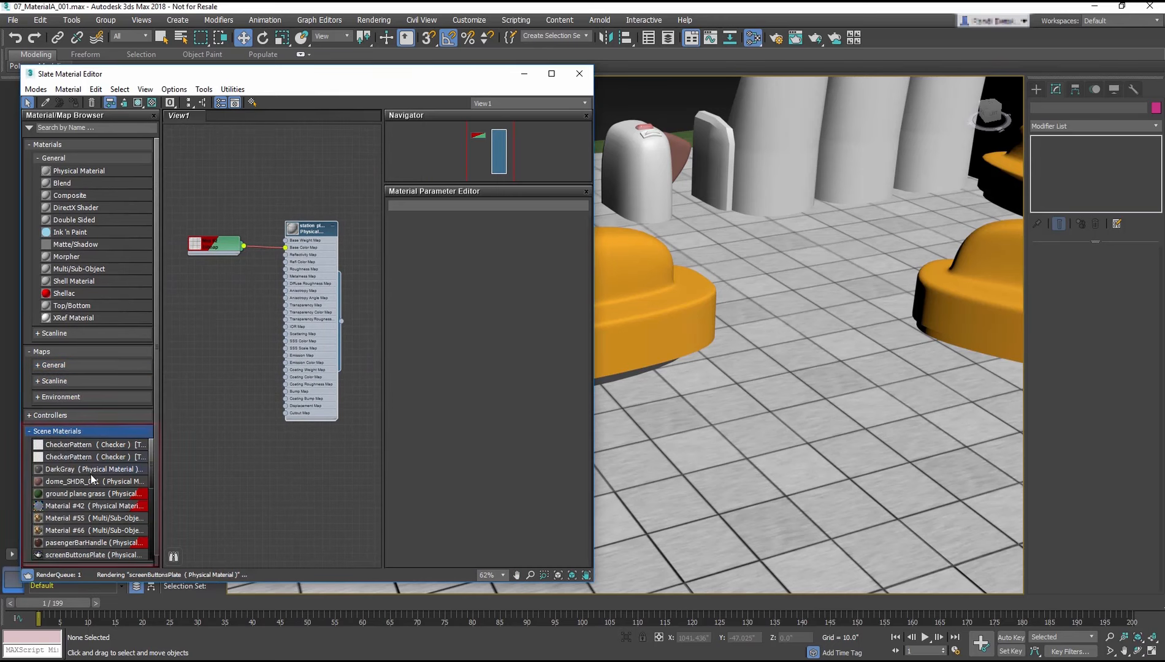
pyautogui.scroll(-8, 93, 493)
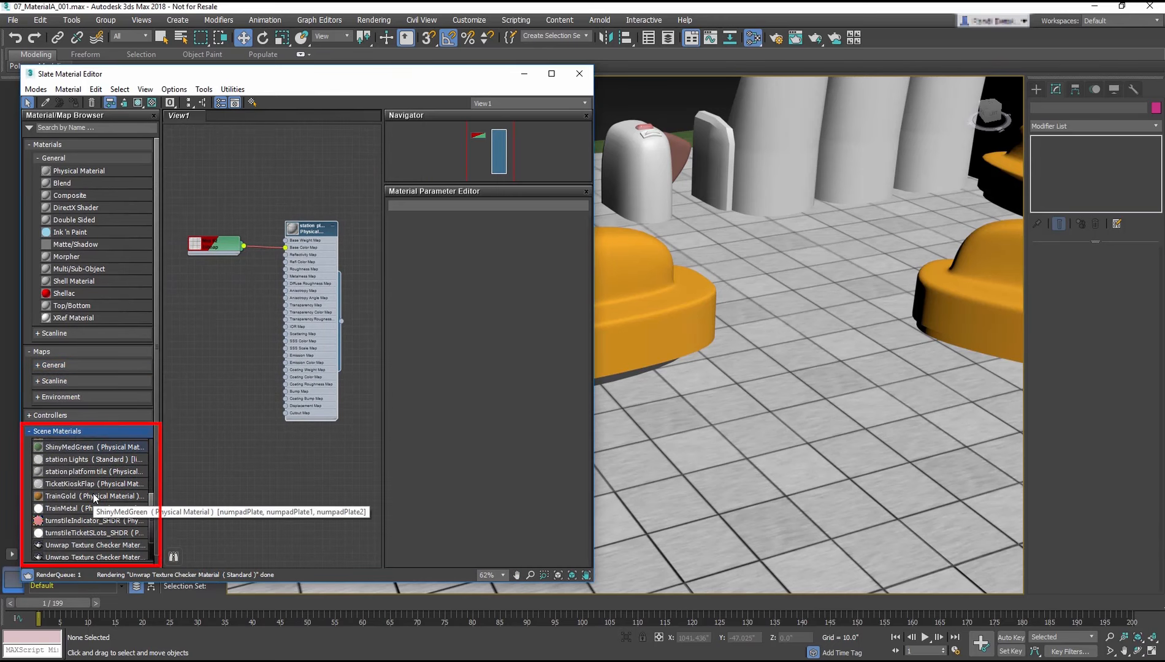
pyautogui.scroll(4, 93, 494)
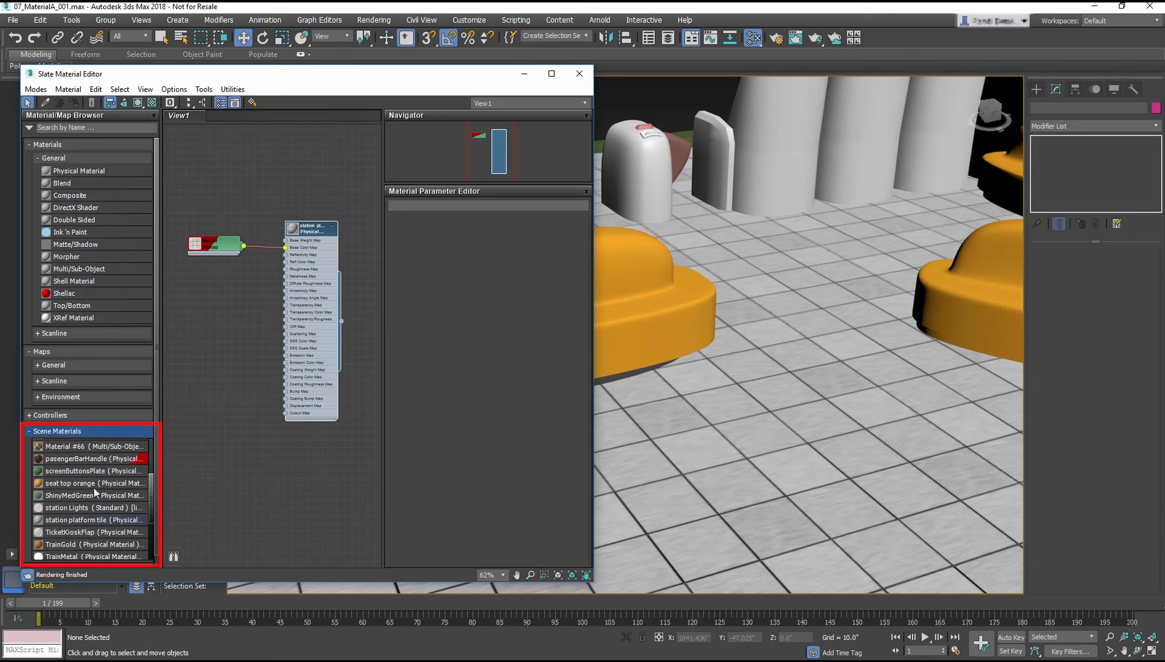
pyautogui.scroll(7, 94, 488)
pyautogui.click(99, 432)
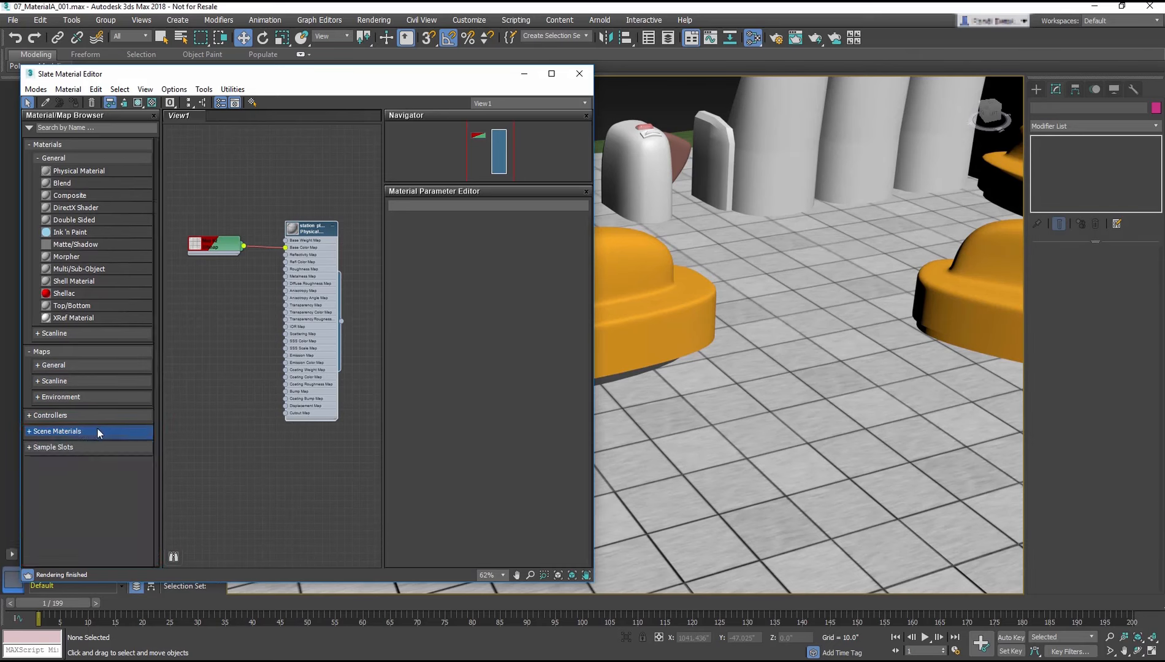